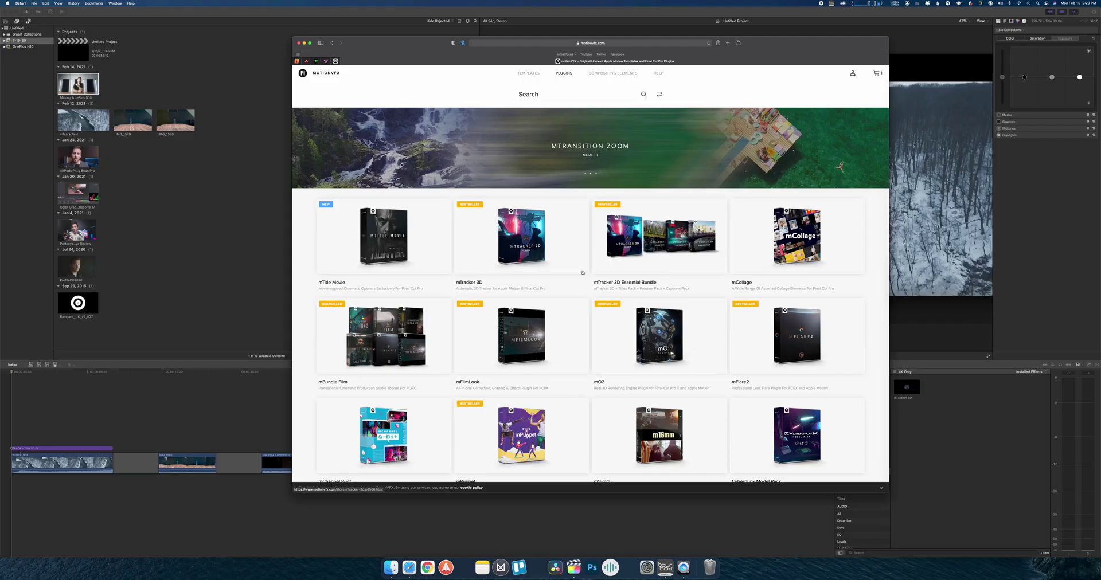
Scroll the MotionVFX plugin catalogue down to the mTracker 3D packs and back up
scroll(630, 271, "down", 5)
scroll(630, 271, "down", 3)
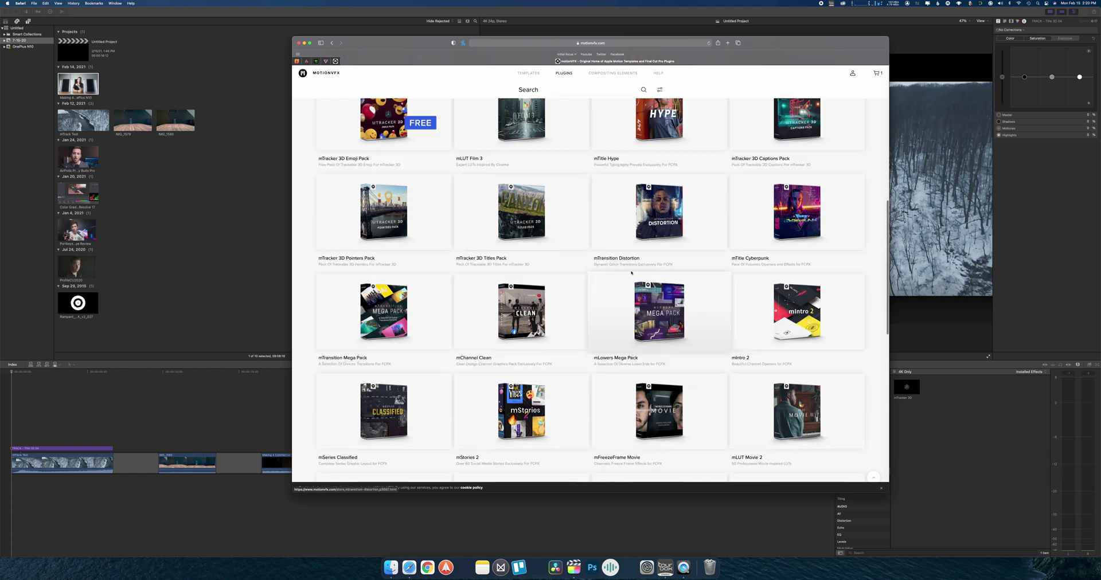
scroll(632, 274, "down", 10)
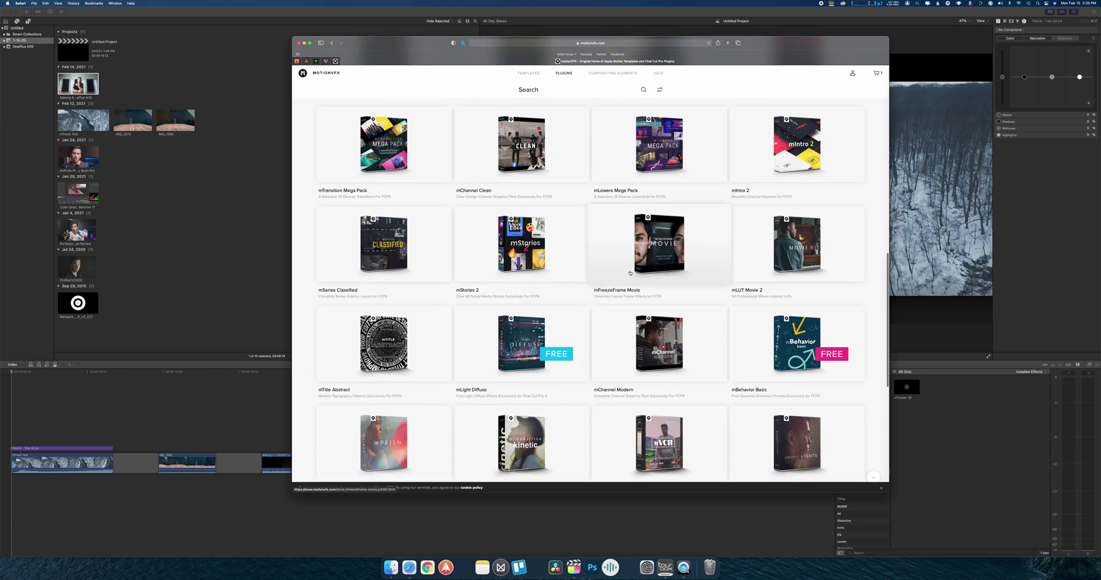
scroll(629, 274, "up", 10)
scroll(629, 273, "up", 10)
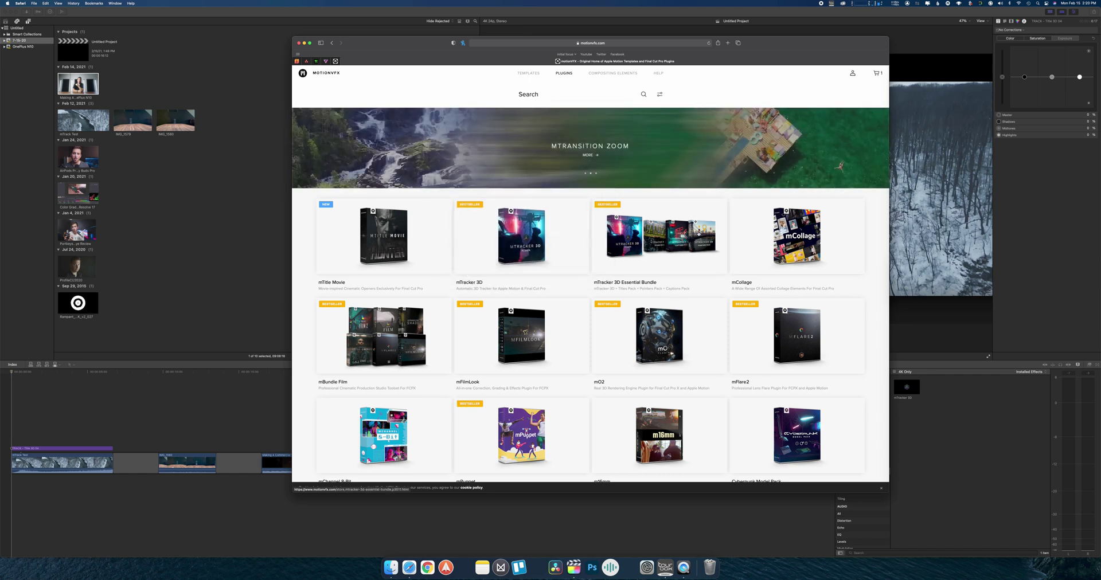
mouse_move(623, 250)
scroll(596, 304, "down", 3)
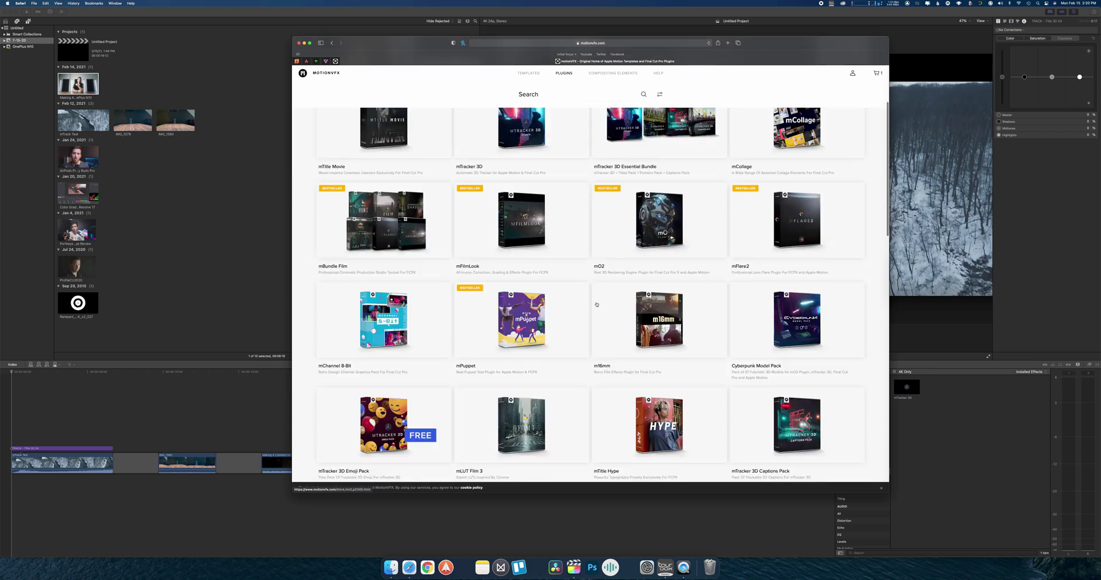
scroll(596, 305, "down", 5)
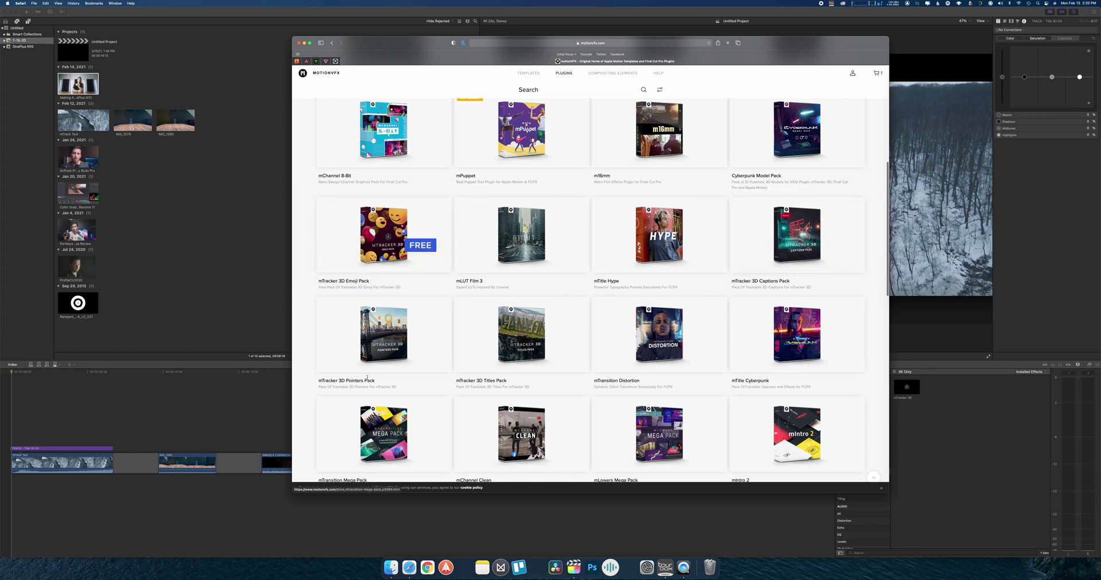
scroll(521, 235, "up", 5)
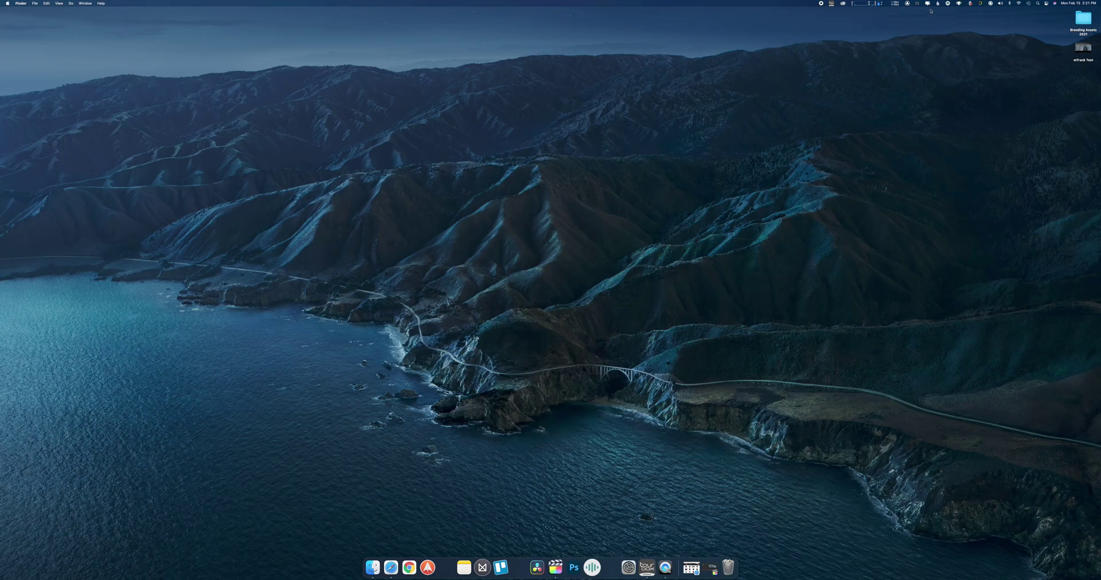
left_click(946, 4)
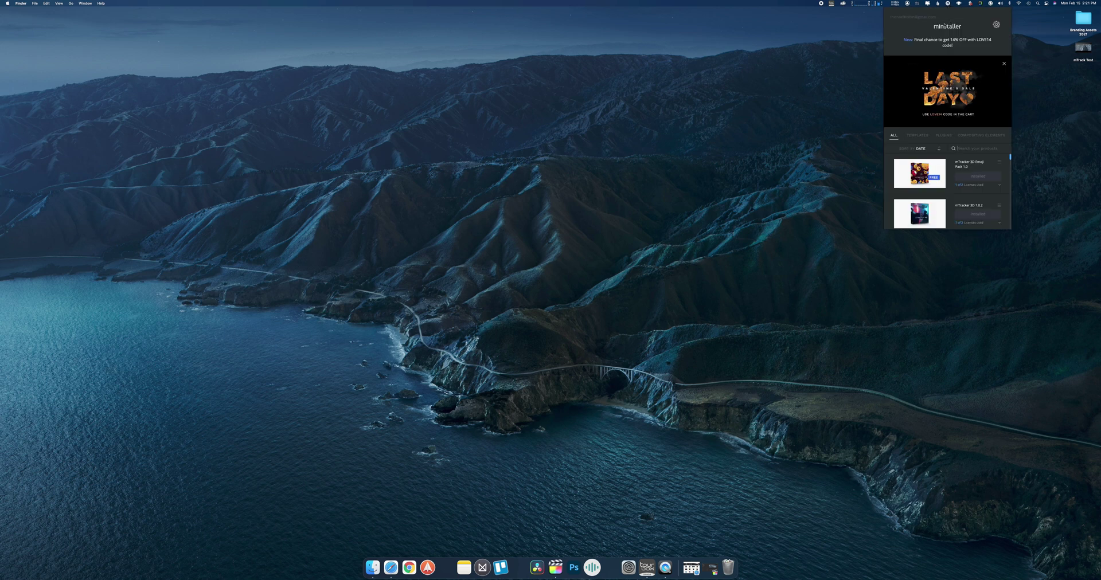
scroll(953, 194, "down", 3)
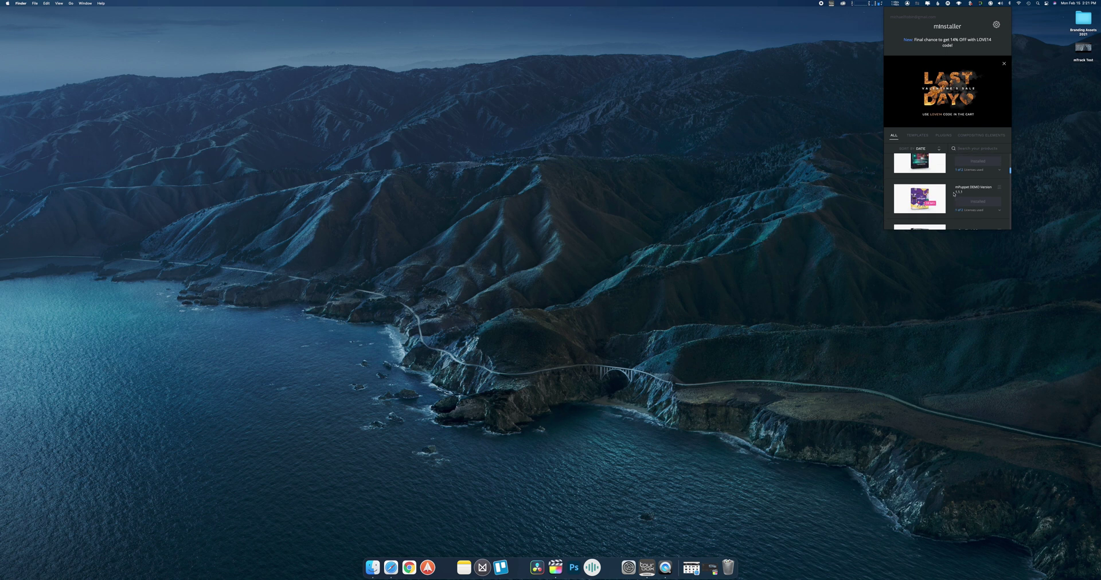
scroll(953, 194, "down", 4)
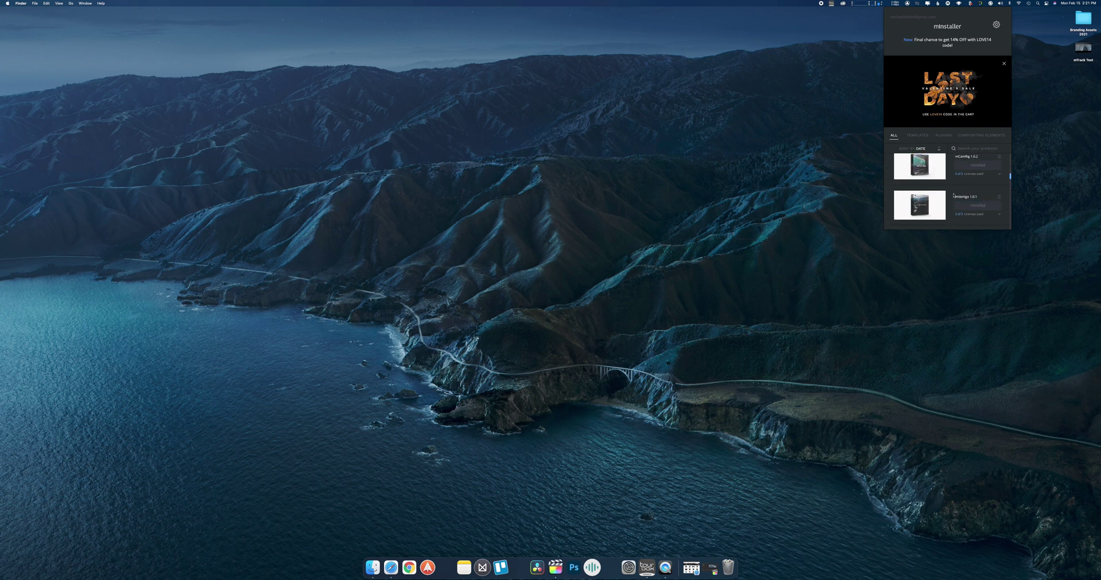
scroll(953, 195, "down", 3)
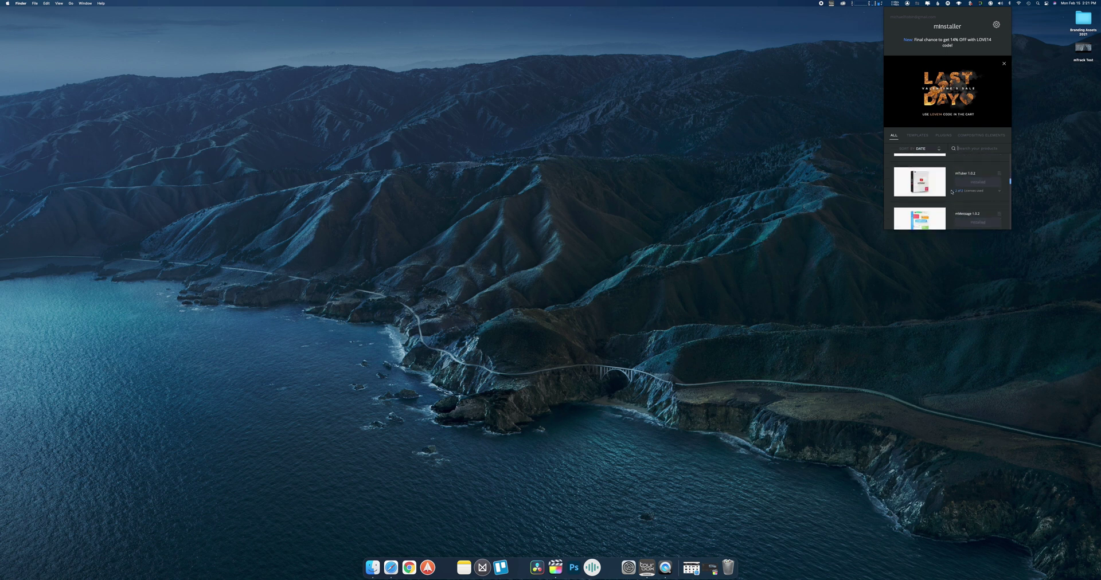
scroll(949, 194, "down", 3)
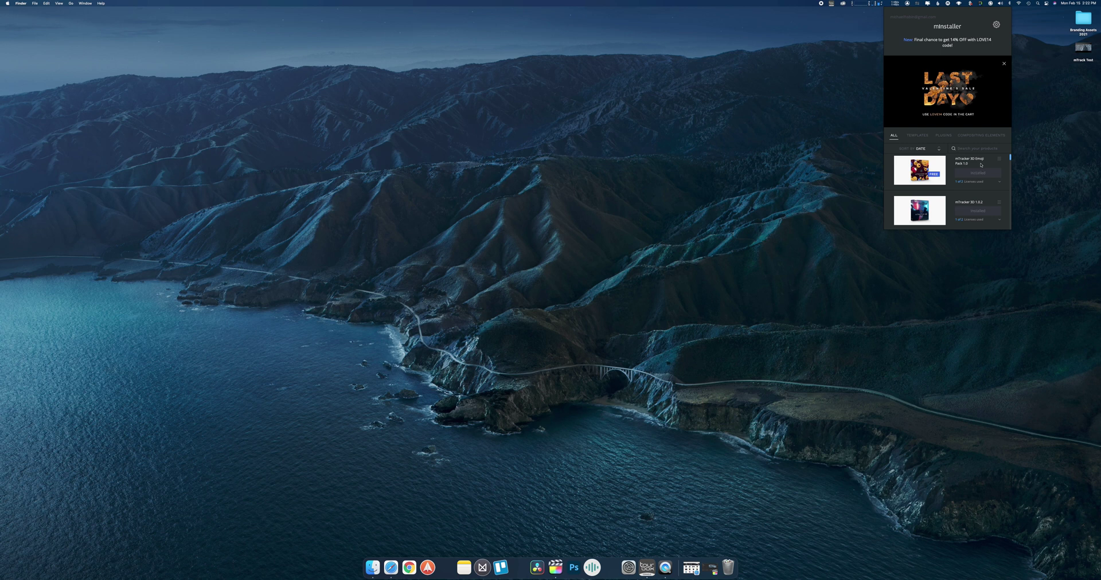
left_click(998, 160)
left_click(954, 160)
Close the mInstaller panel and return to Final Cut Pro's Titles and Generators browser
left_click(810, 158)
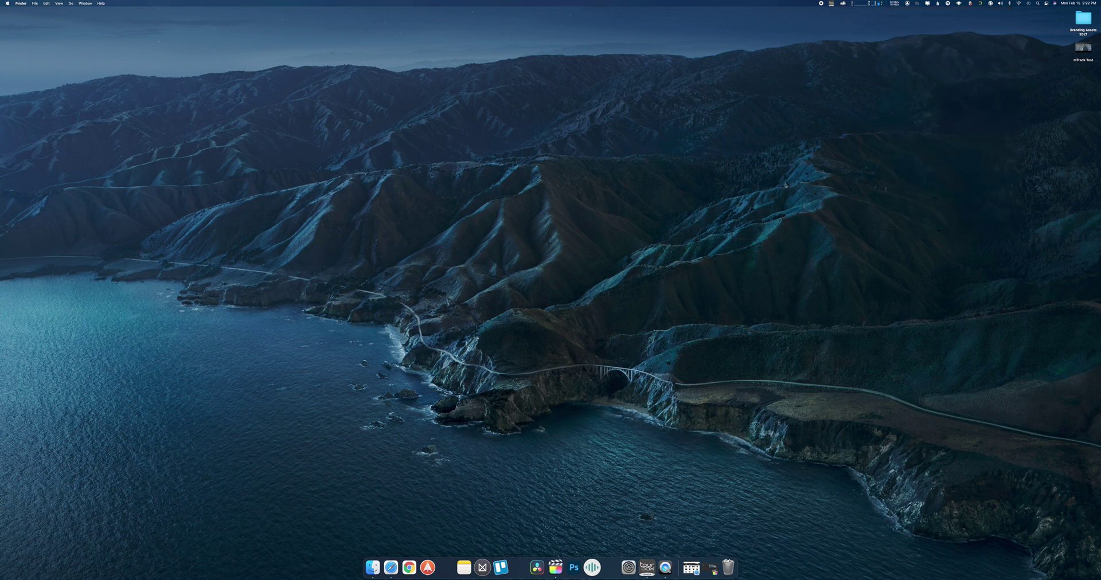
left_click(555, 568)
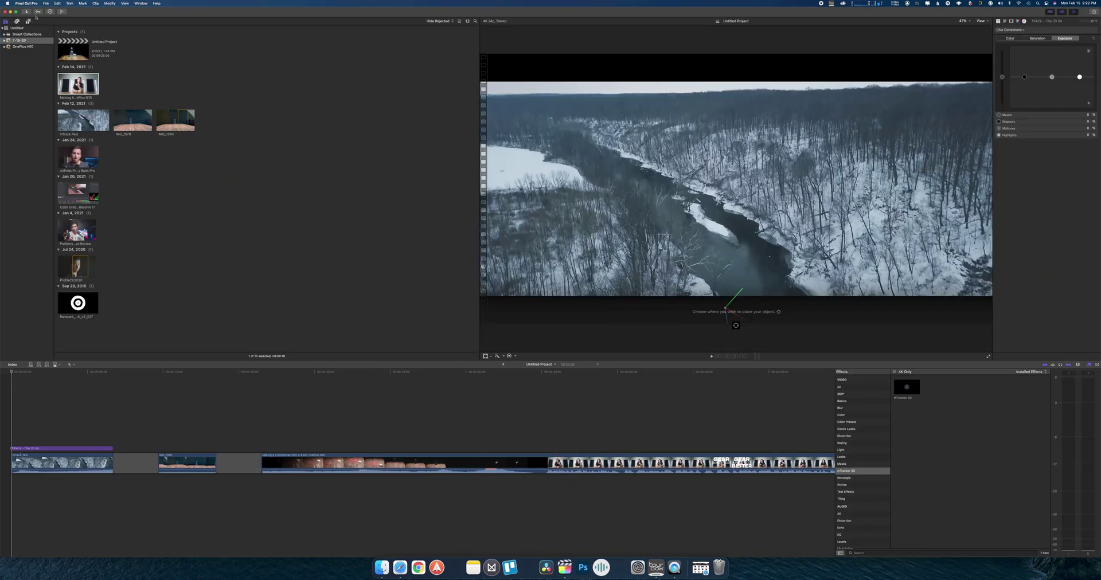
left_click(29, 22)
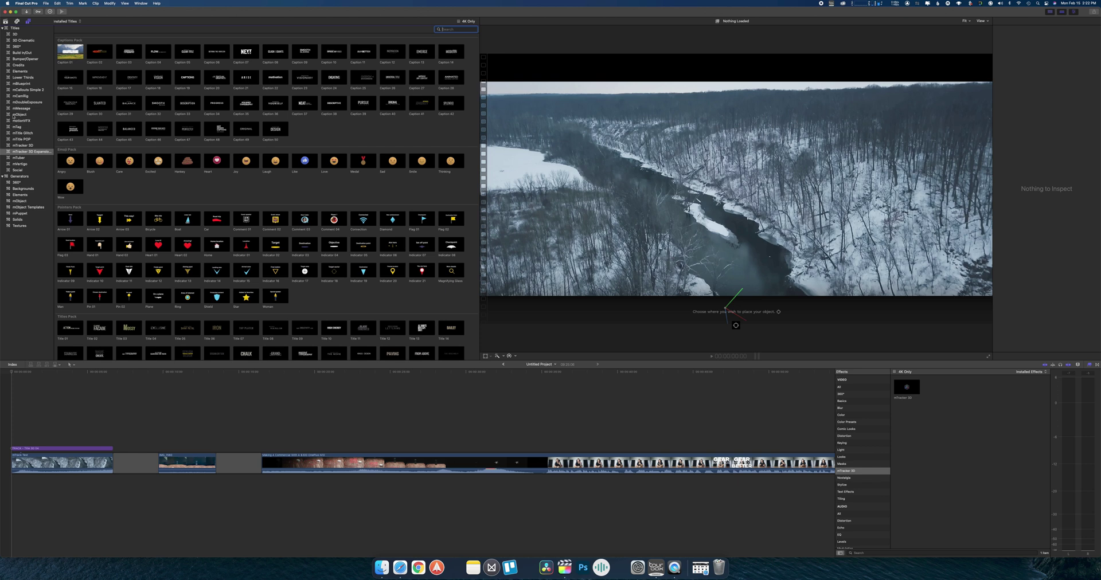
Play through the Untitled Project river timeline
left_click(14, 406)
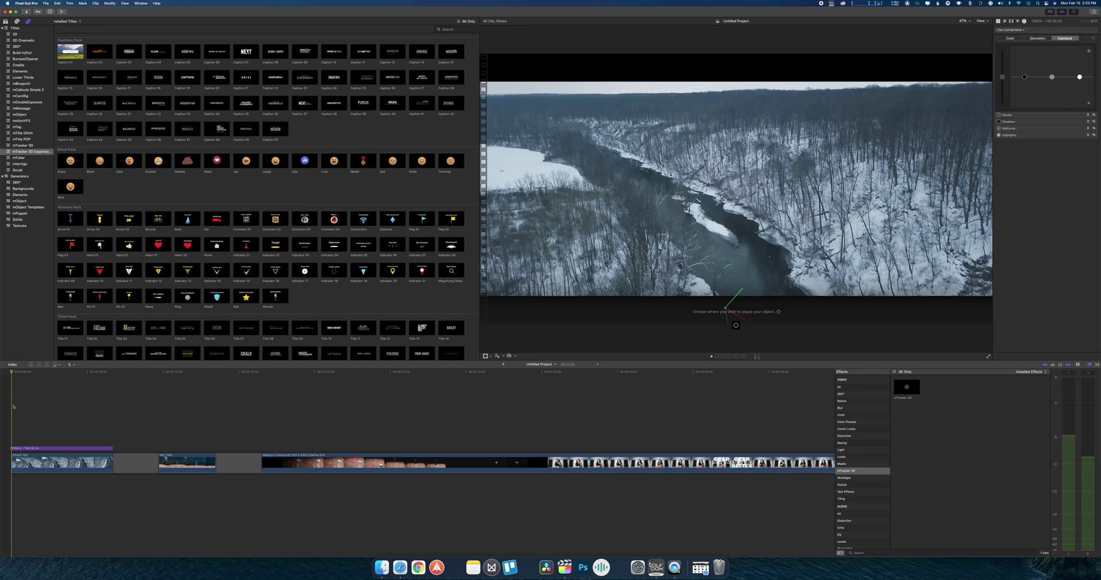
key("space")
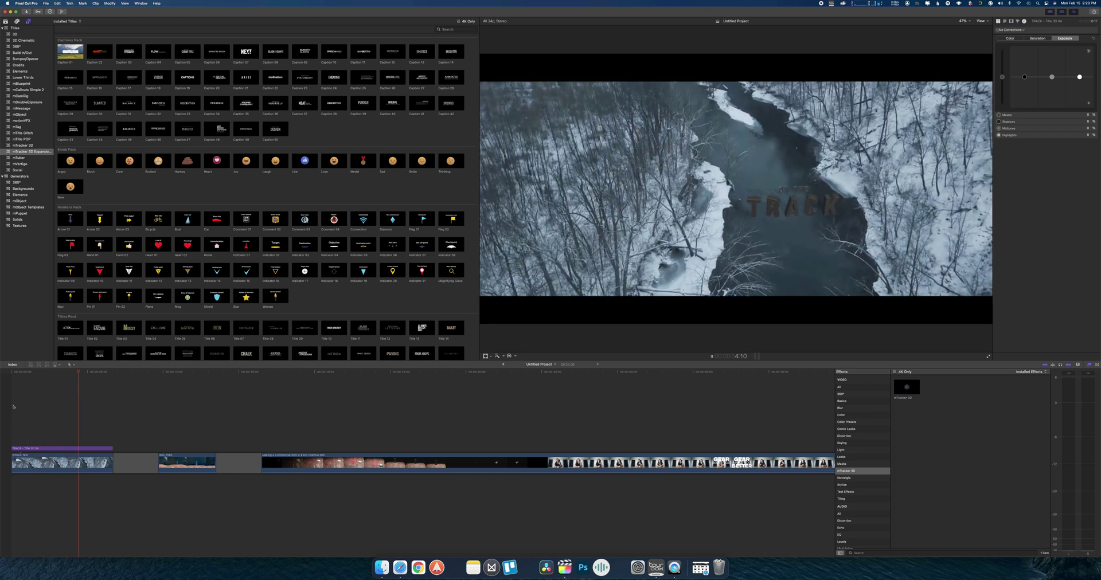
key("space")
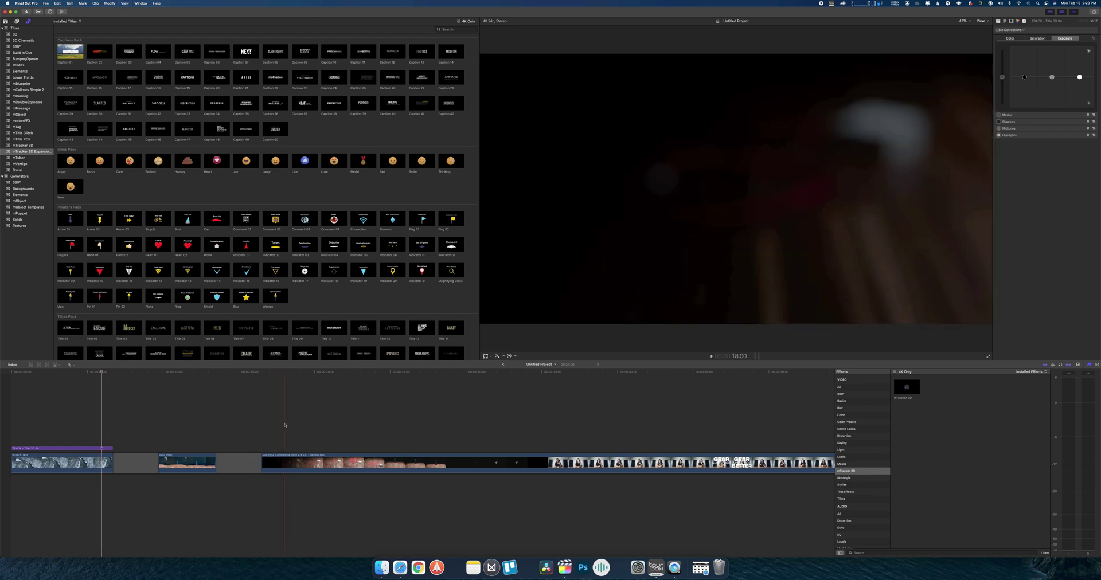
key("space")
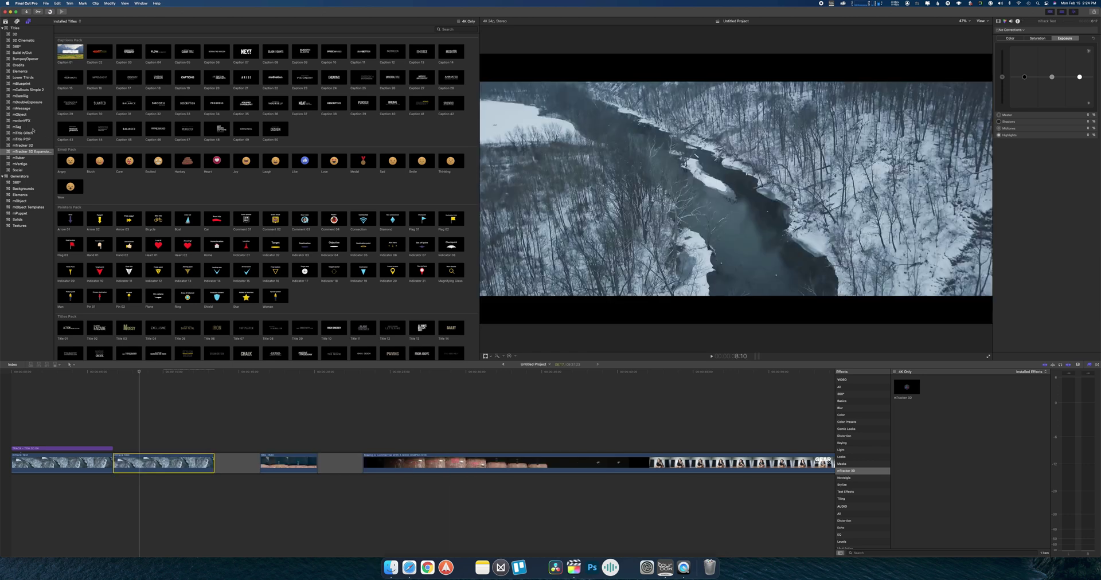
Place an mCallouts Simple 2 callout title over the river clip and shorten it
left_click(26, 90)
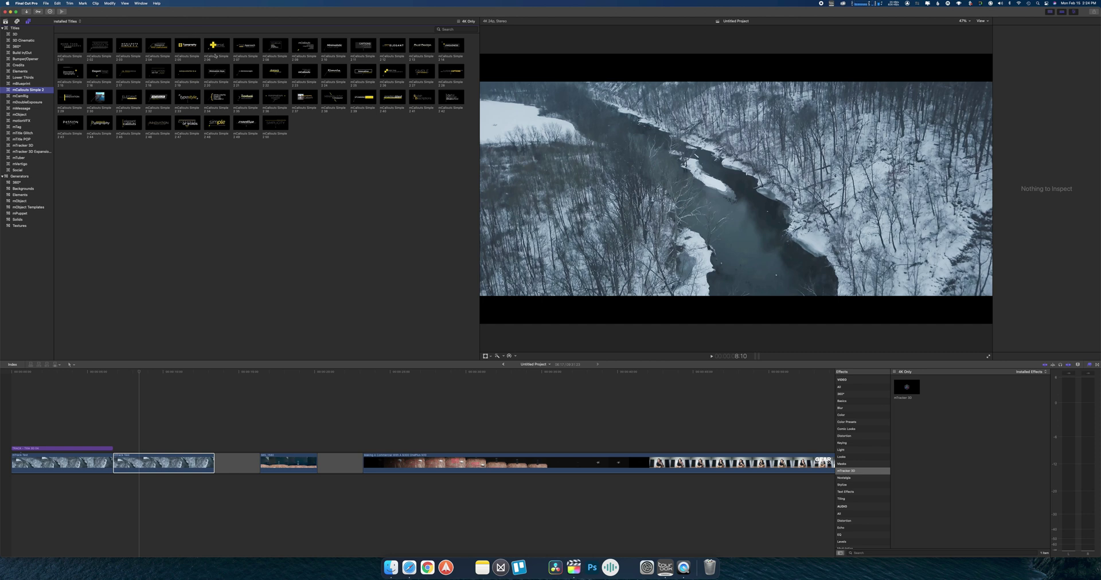
left_click(361, 74)
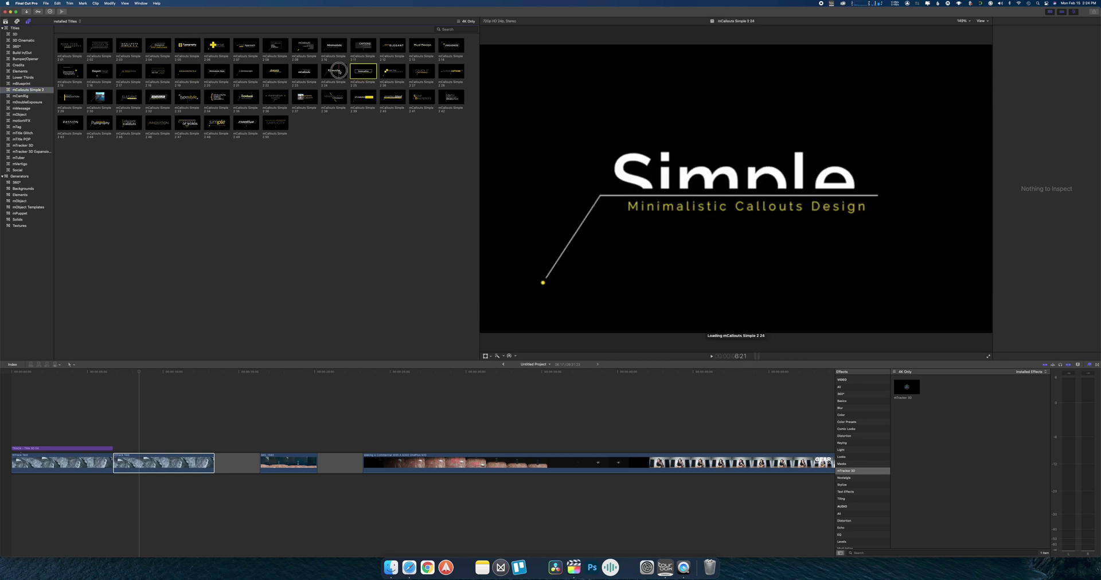
left_click_drag(334, 71, 160, 444)
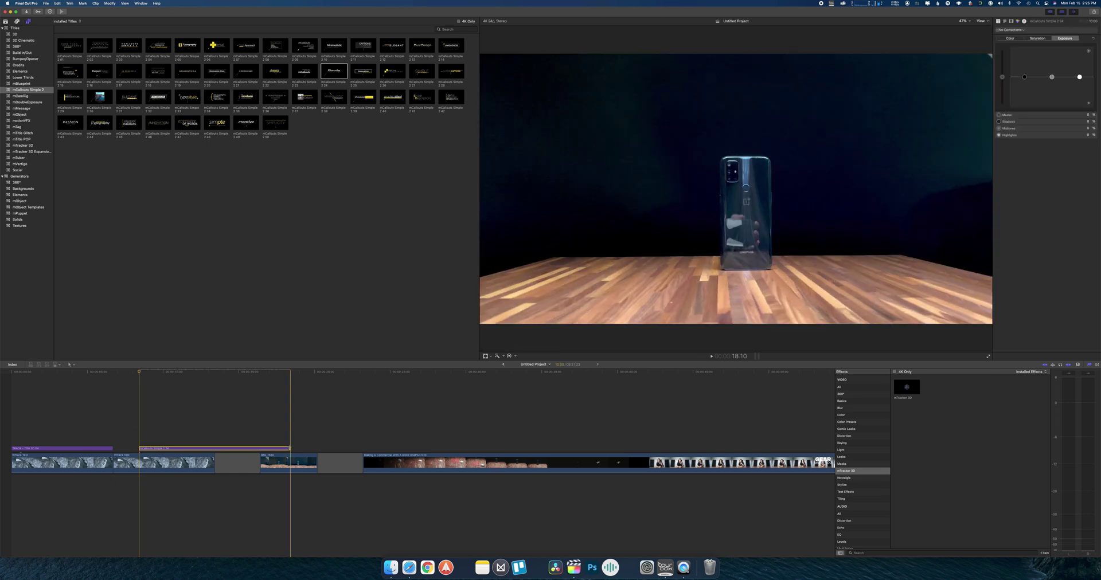
left_click_drag(289, 448, 130, 437)
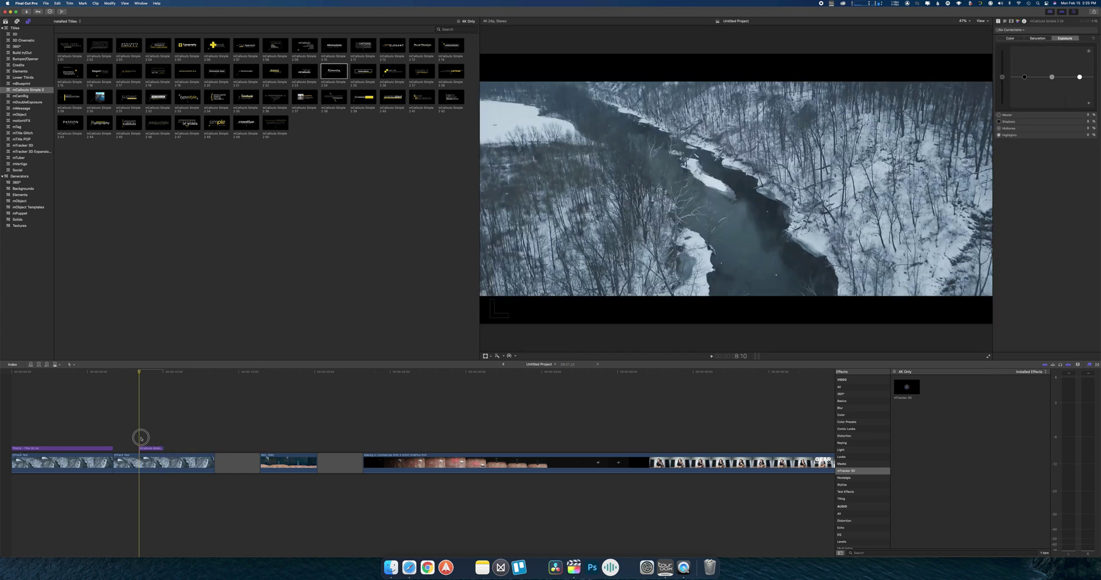
left_click(150, 448)
Aim the callout's tracking target at the river, extend it to 4 seconds, then delete it
left_click_drag(595, 273, 767, 212)
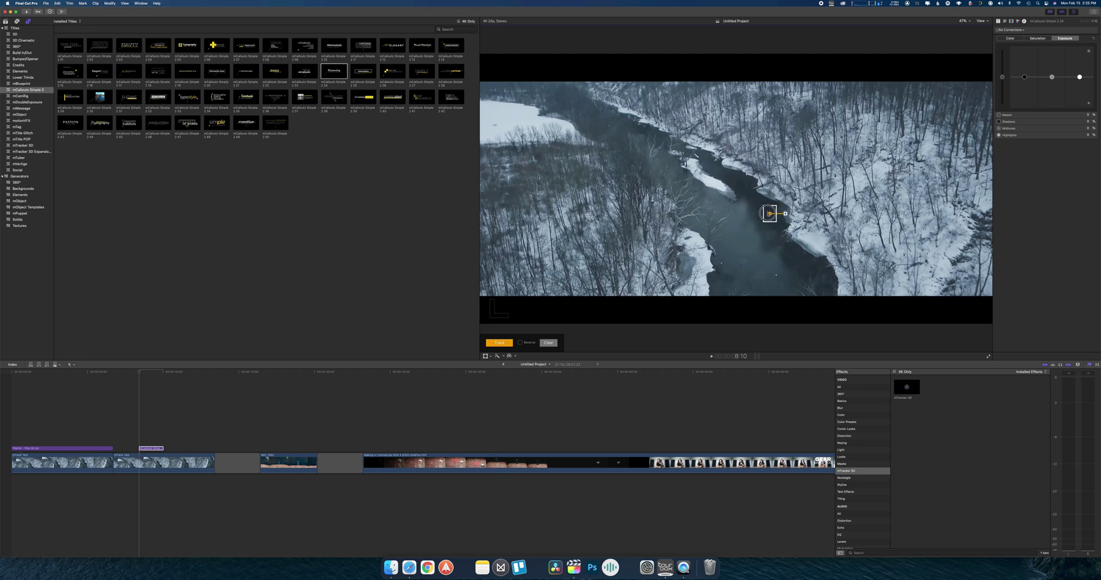
left_click(548, 342)
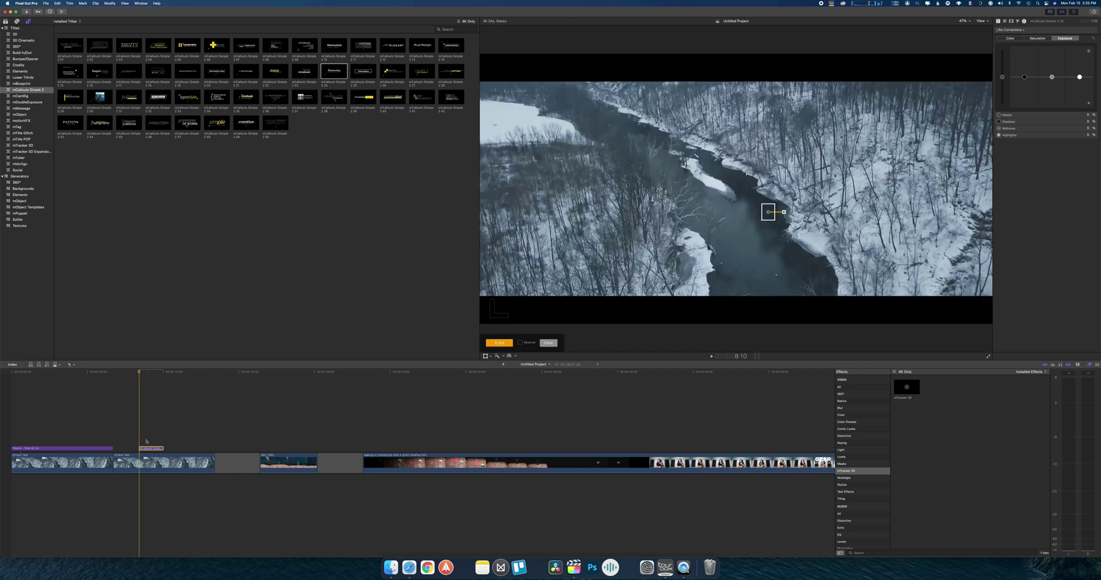
left_click_drag(163, 449, 199, 448)
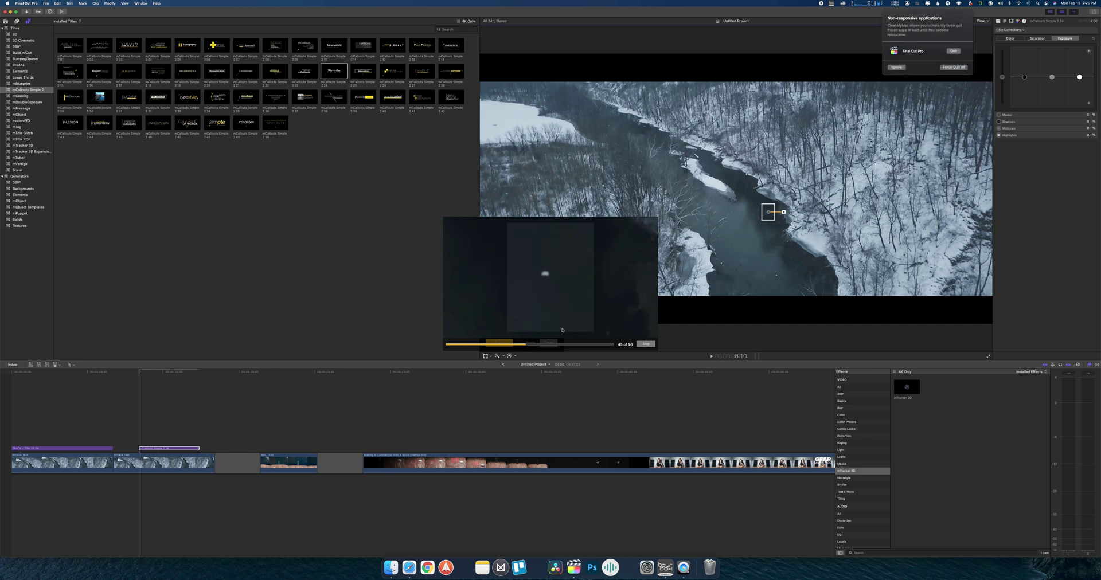
left_click(640, 343)
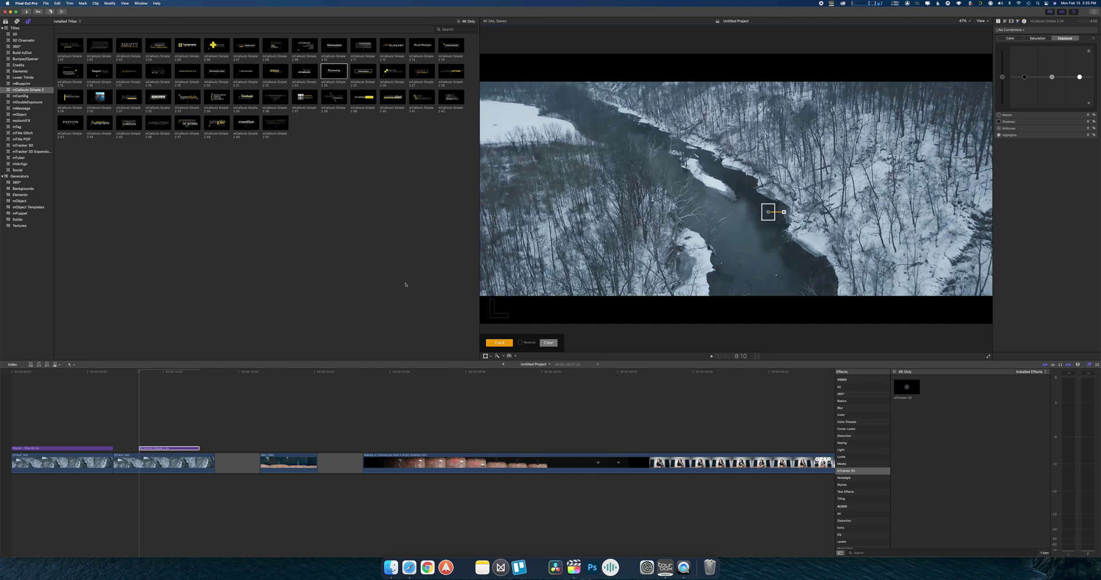
key("Delete")
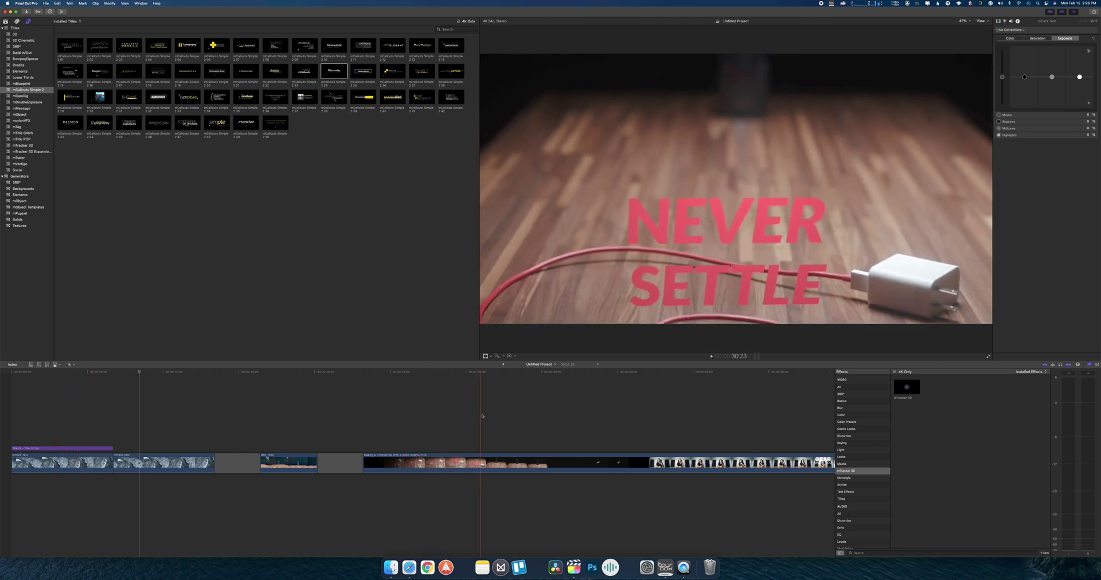
left_click(144, 463)
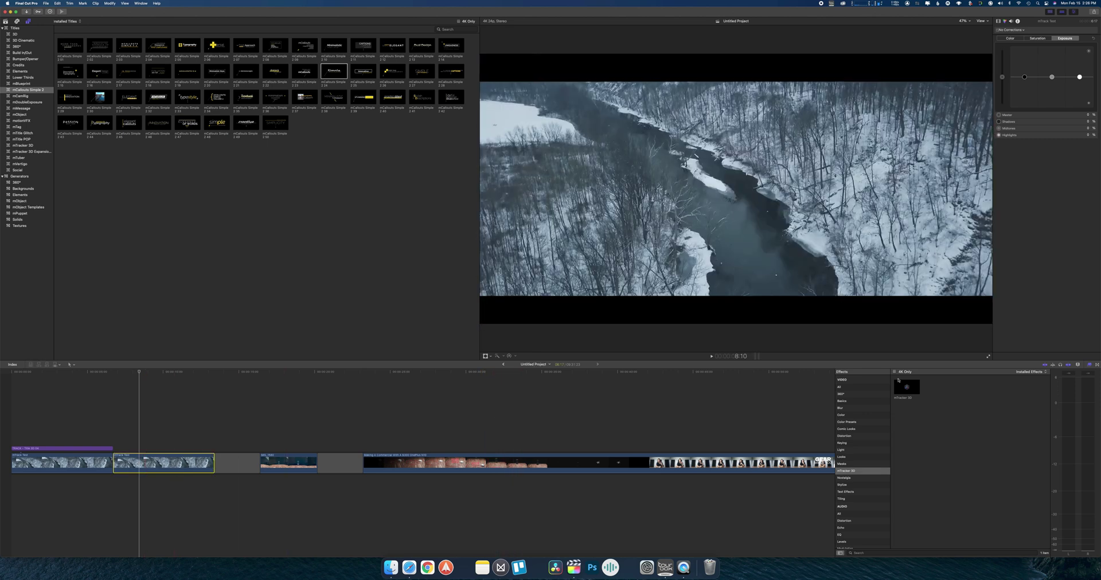
Apply the mTracker 3D effect to the mTrack Test river clip
left_click(144, 437)
left_click(144, 466)
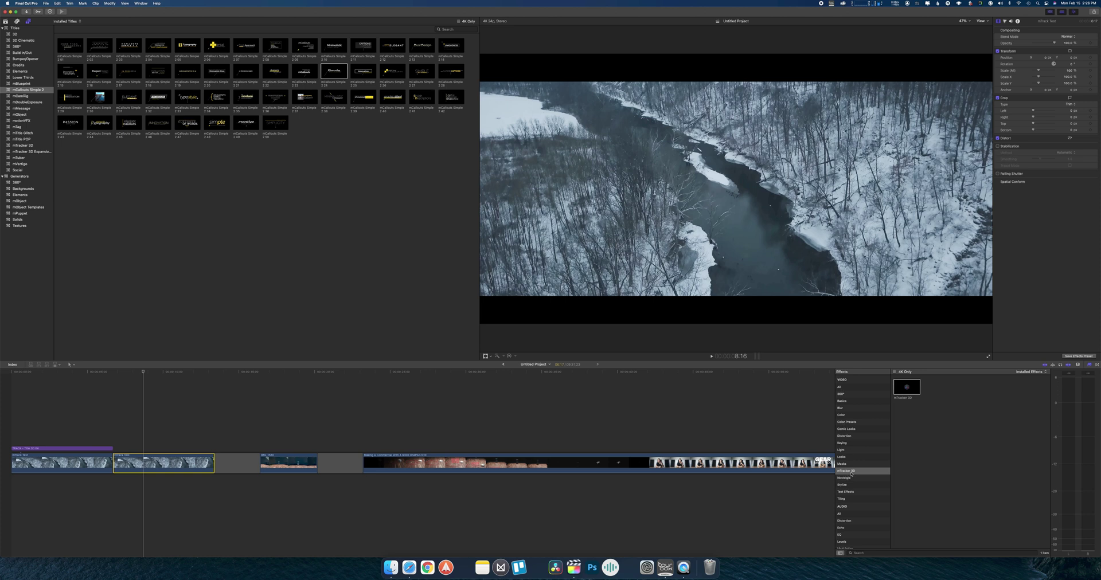
left_click_drag(908, 387, 153, 463)
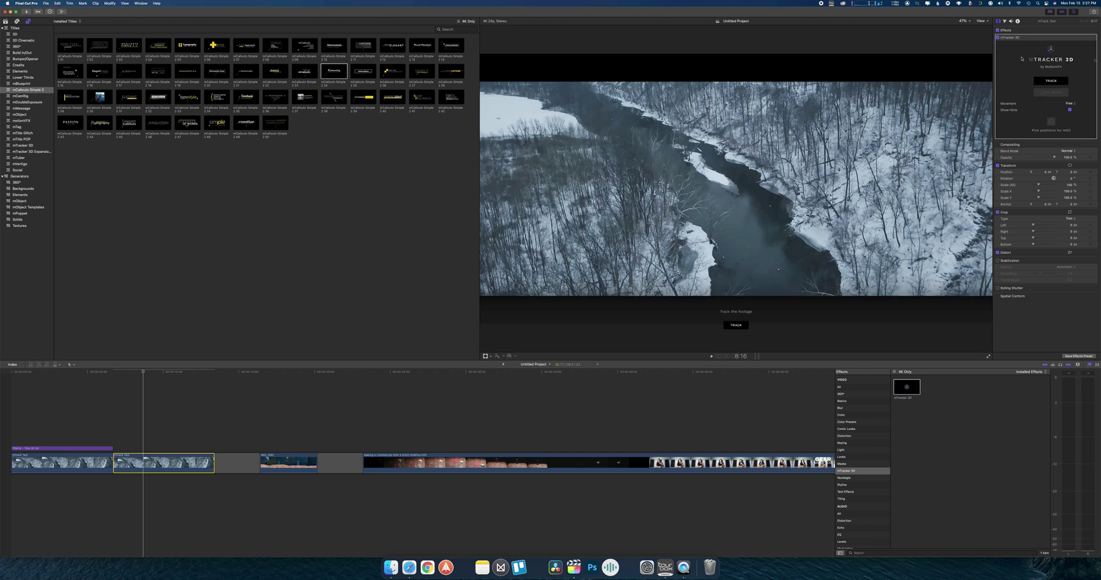
Track the clip's camera motion and copy the track with Movement set to Free
left_click(1050, 82)
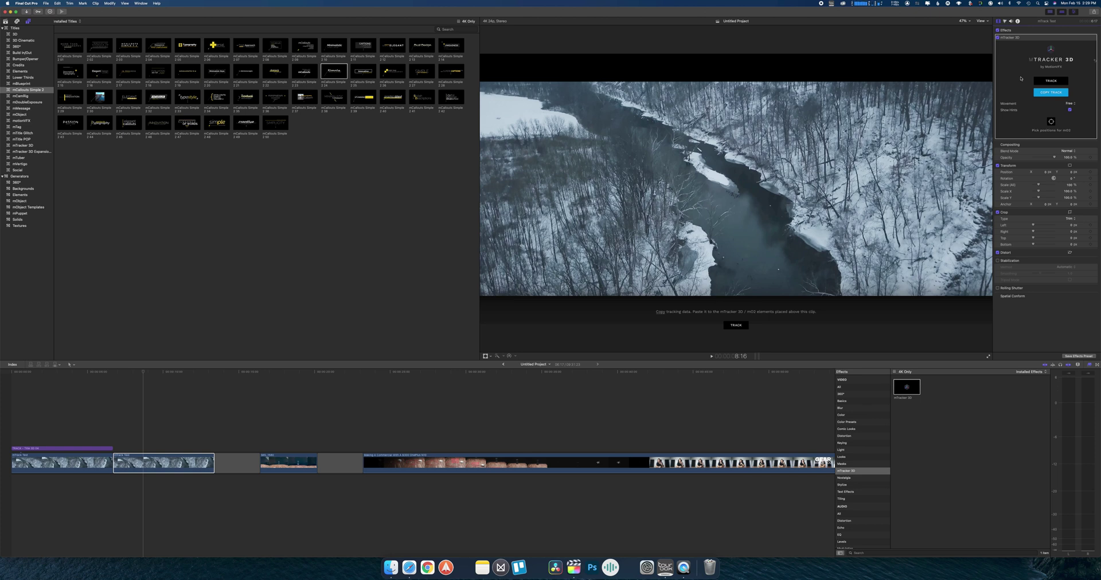
left_click(1042, 93)
left_click(1042, 96)
left_click(1068, 104)
left_click(1070, 105)
left_click(1048, 92)
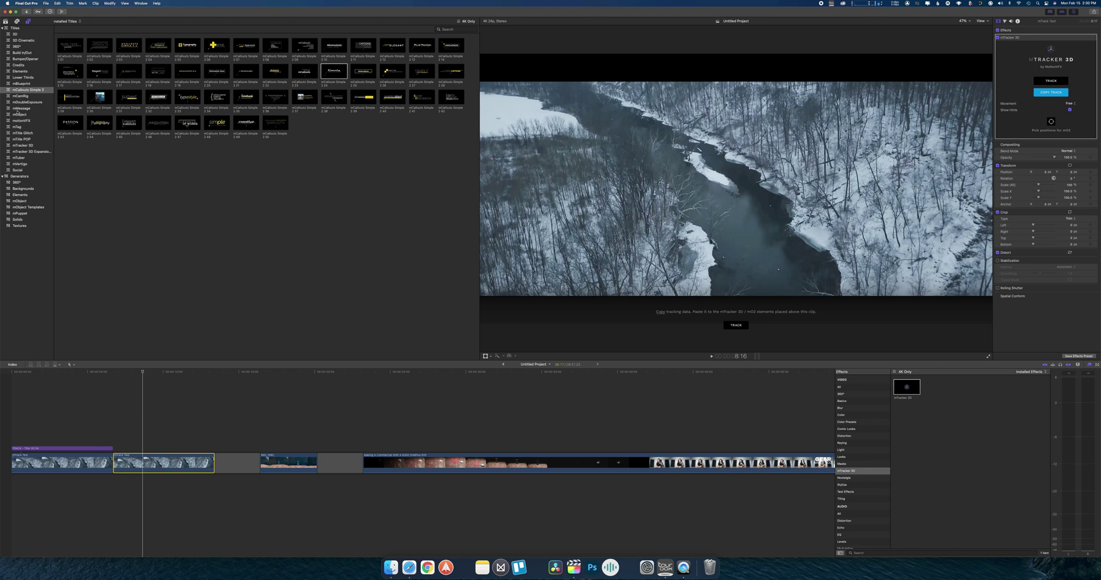
Drag the Like emoji from the mTracker 3D Expansion titles above the mTrack Test clip
left_click(22, 145)
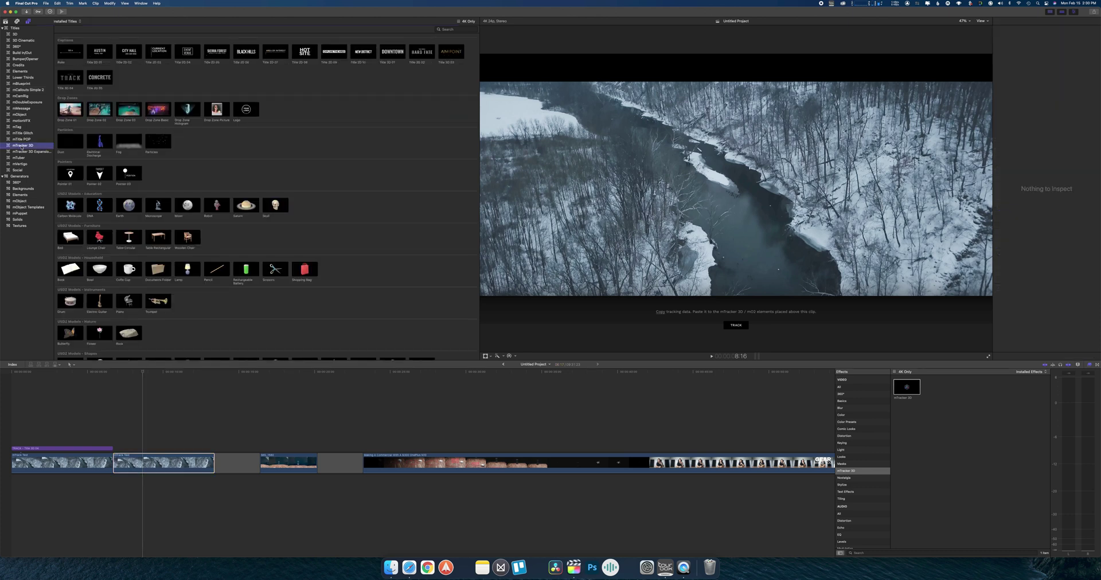
left_click(24, 152)
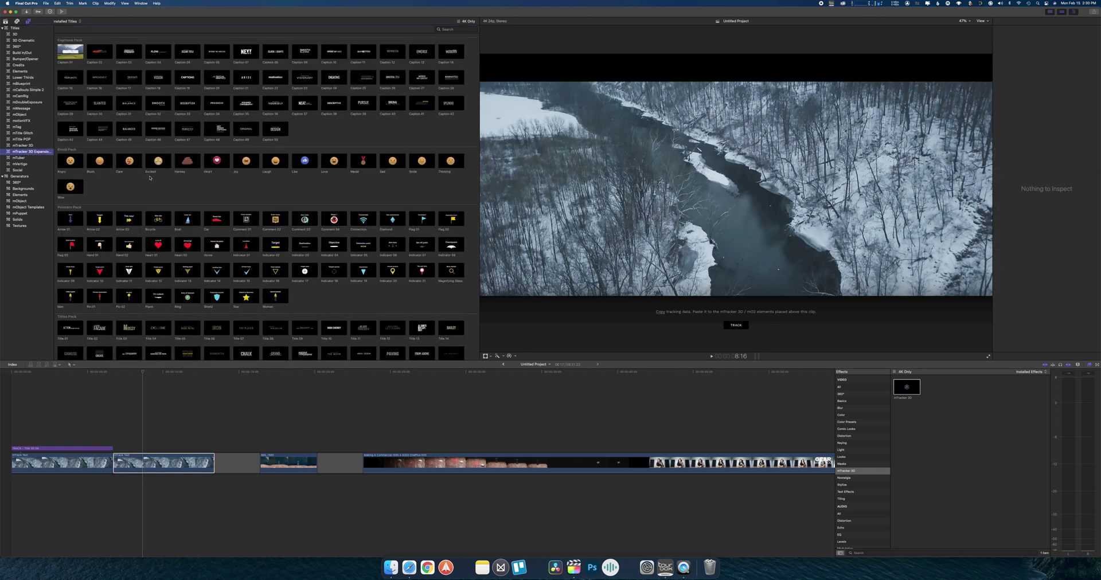
scroll(177, 179, "down", 3)
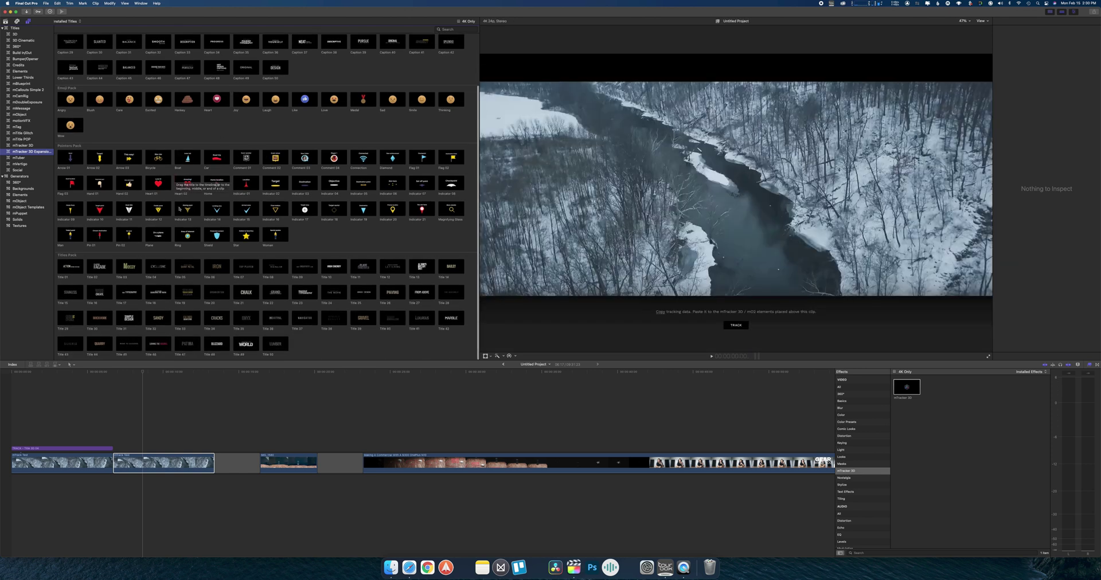
scroll(240, 160, "up", 1)
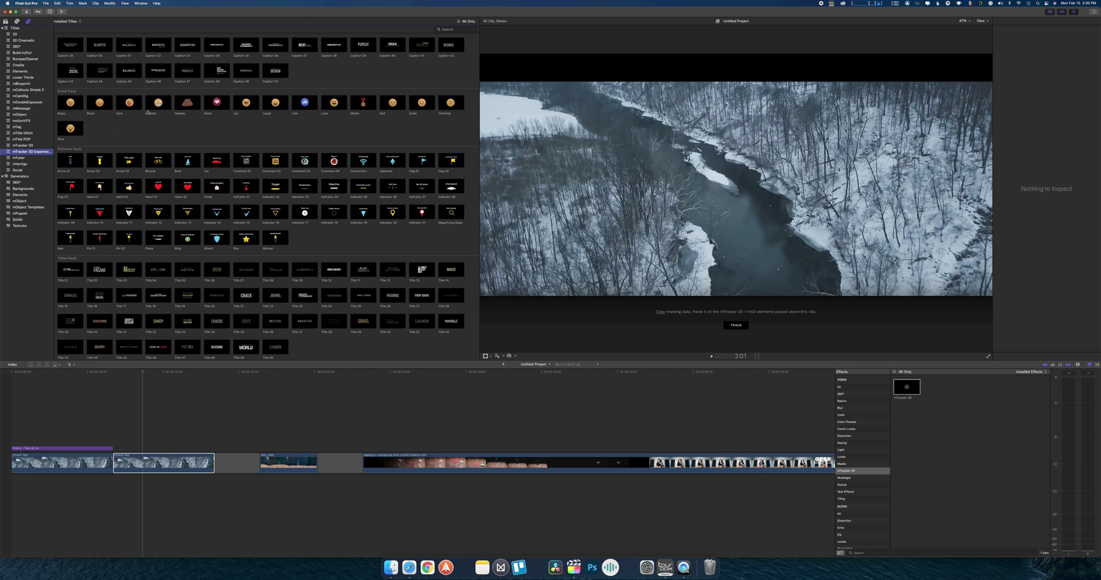
left_click(298, 102)
left_click_drag(298, 102, 124, 448)
left_click(125, 447)
left_click(194, 443)
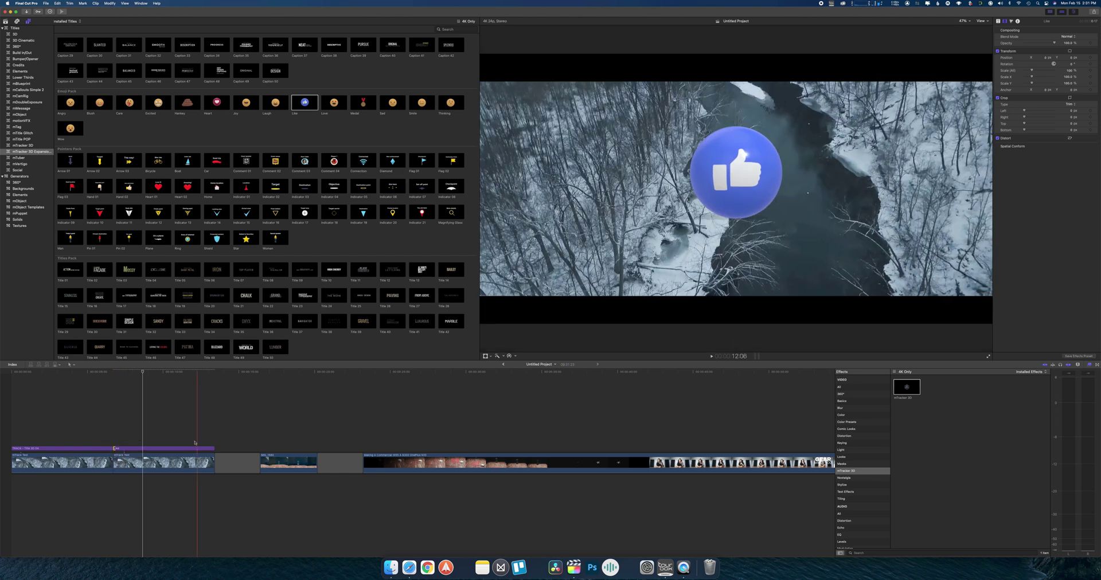
left_click(165, 450)
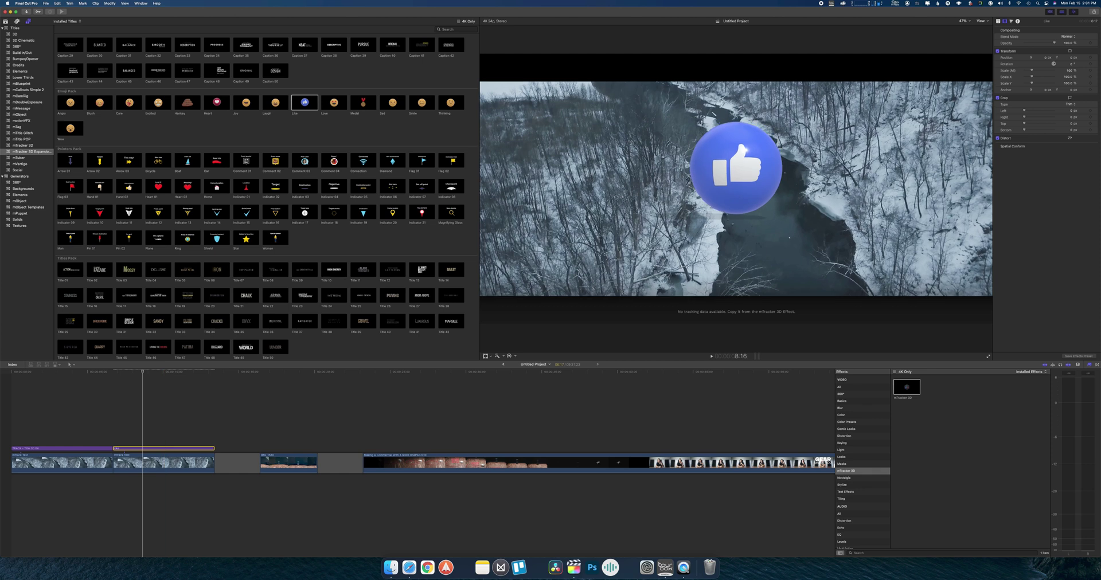
Paste the river tracking data onto the Like title and start picking its position
left_click(998, 21)
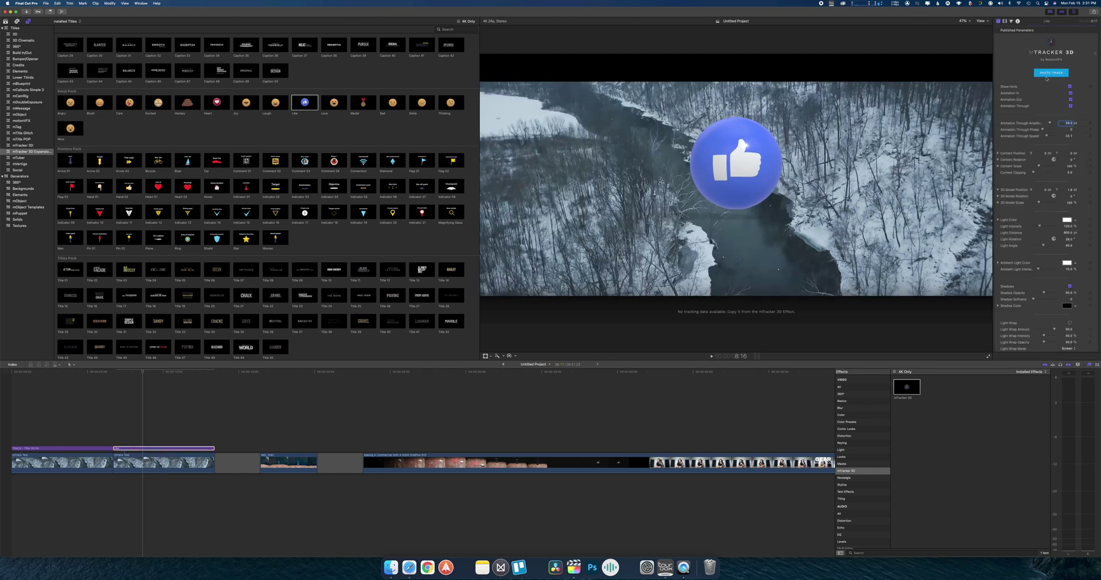
left_click(1047, 75)
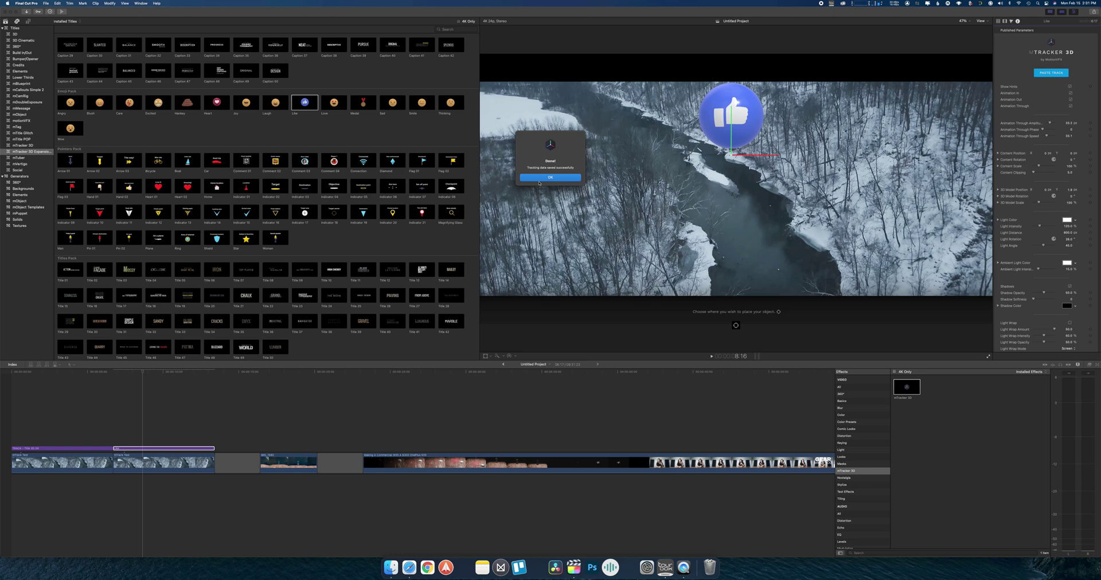
left_click(549, 178)
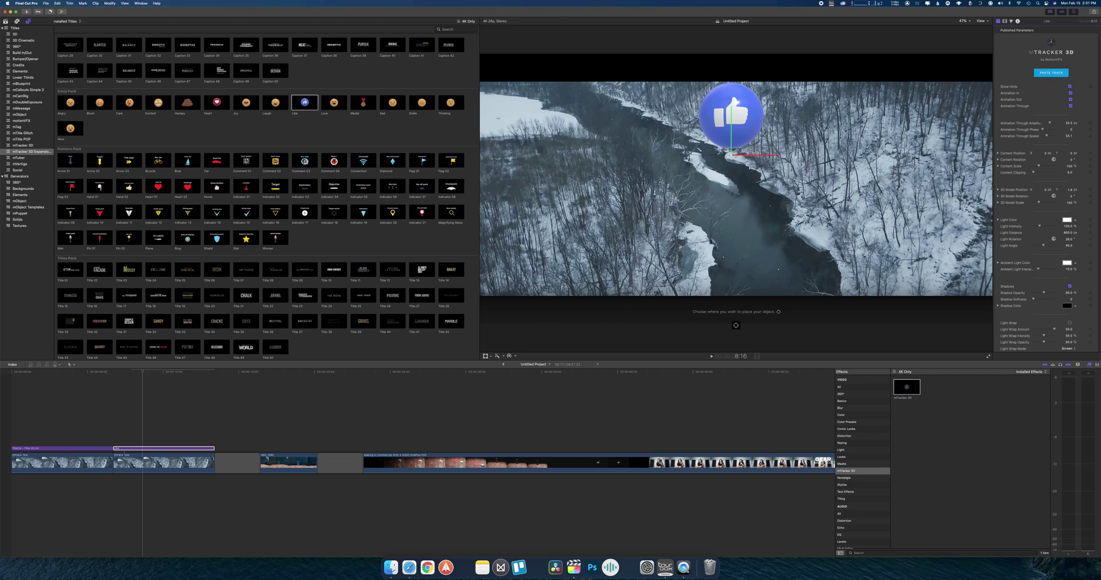
left_click(736, 326)
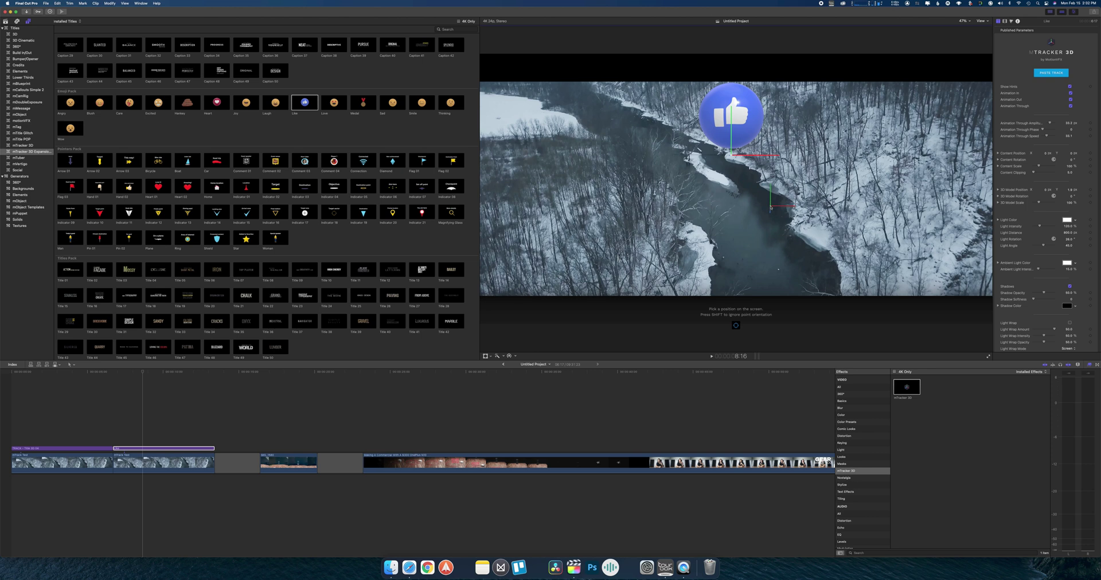
Anchor the Like emoji lower on the river, right of centre, and expand Content Rotation
left_click(770, 208)
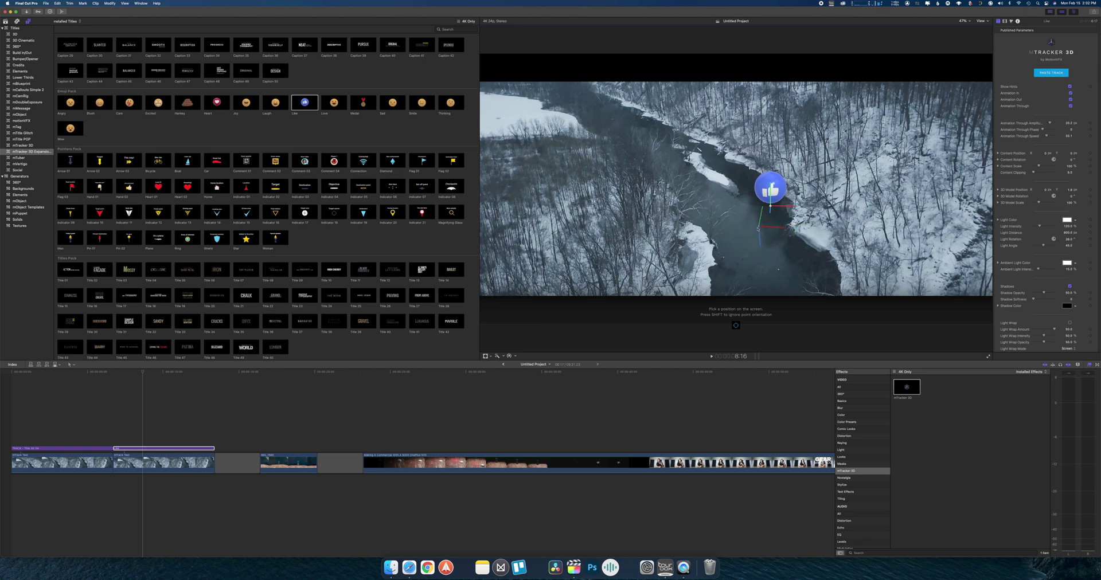
left_click(754, 230)
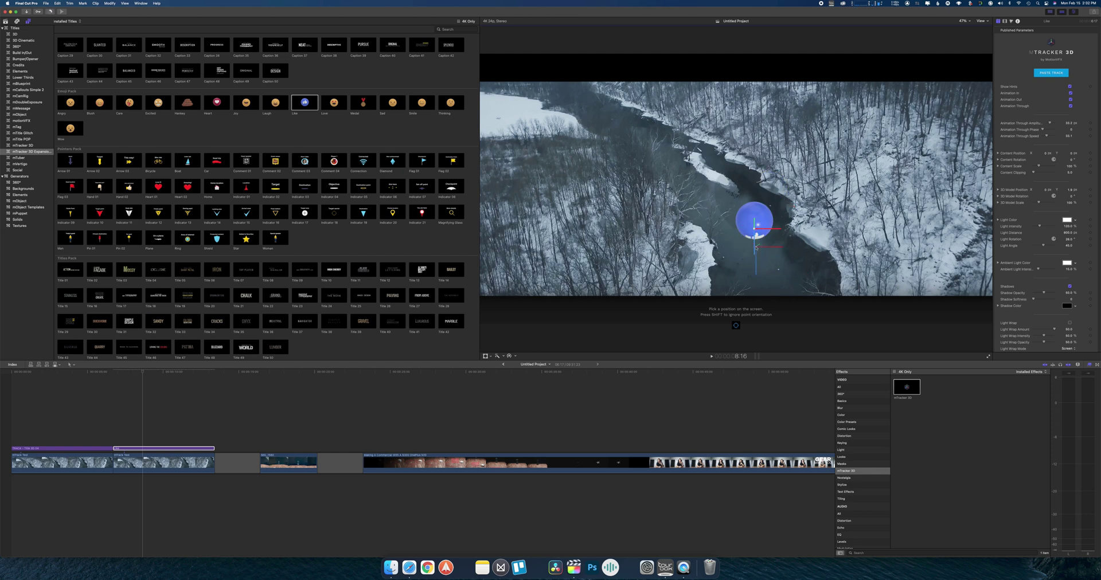
left_click(767, 250)
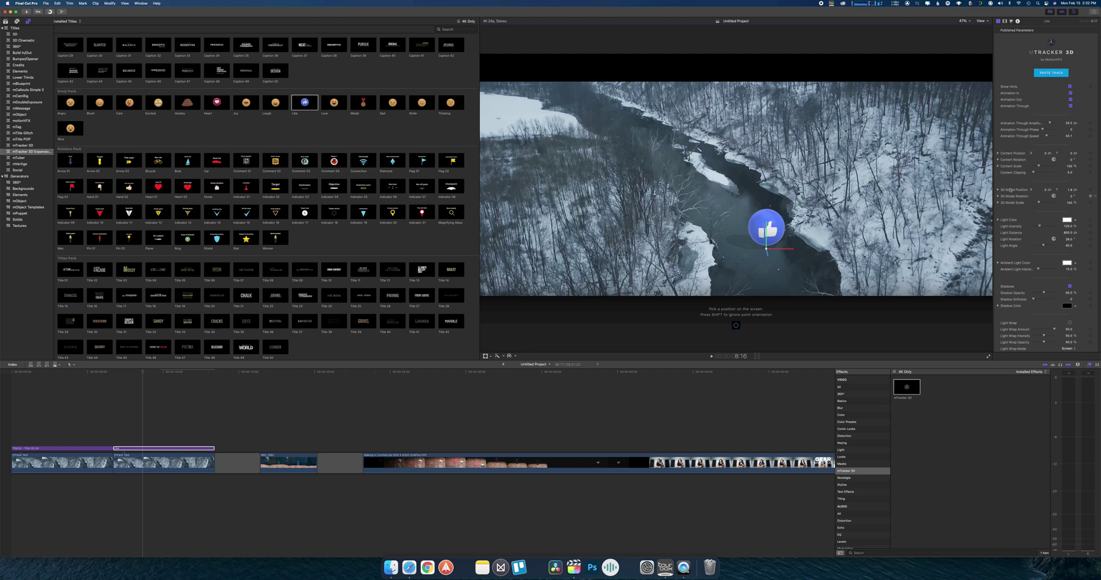
left_click(997, 160)
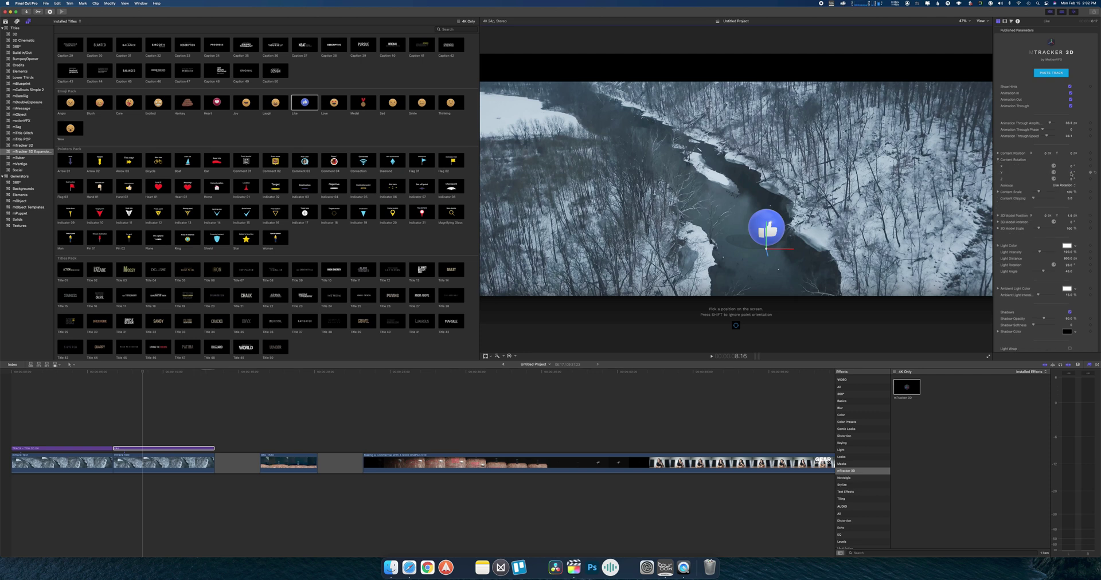
Rotate the Like emoji 11.2° on Y and tilt it slightly on X
left_click_drag(1071, 173, 1076, 173)
left_click_drag(1071, 166, 1078, 167)
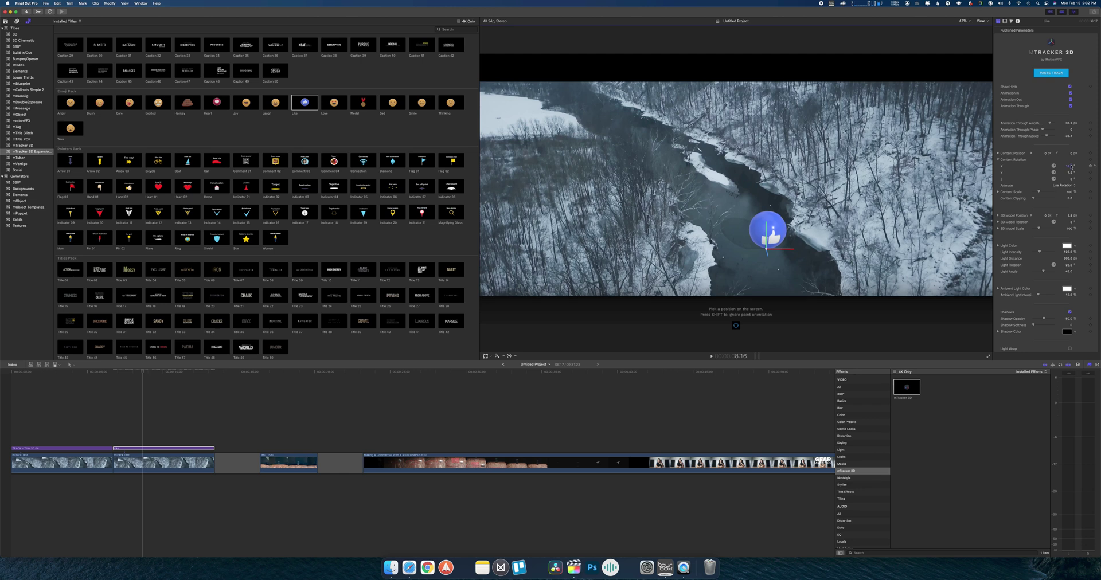
scroll(1030, 256, "down", 5)
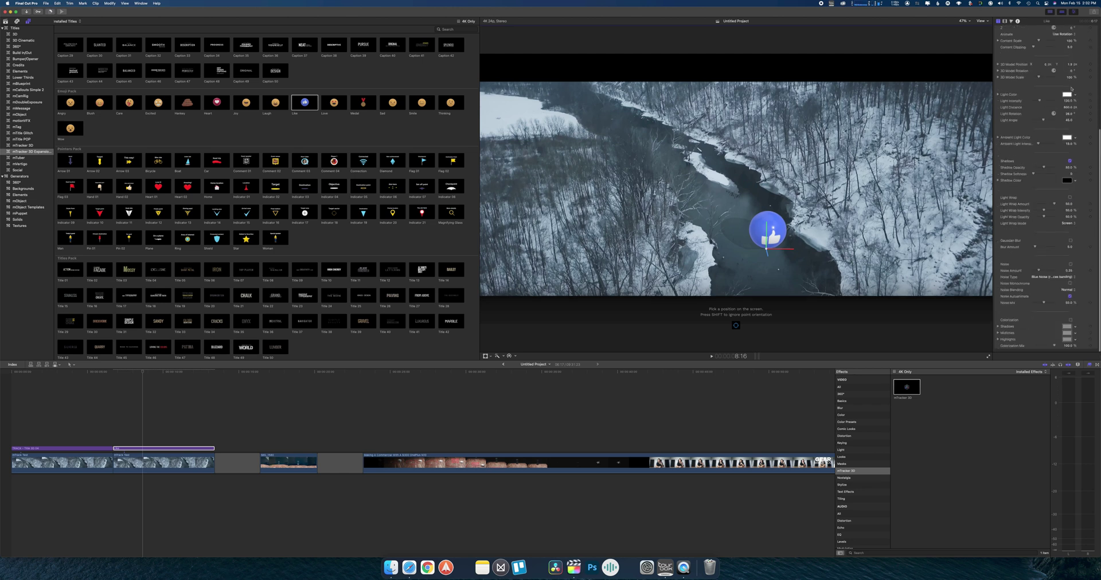
Tint the emoji's light colour a warm orange-yellow
left_click(1077, 97)
left_click(1058, 106)
left_click_drag(1057, 107, 1049, 106)
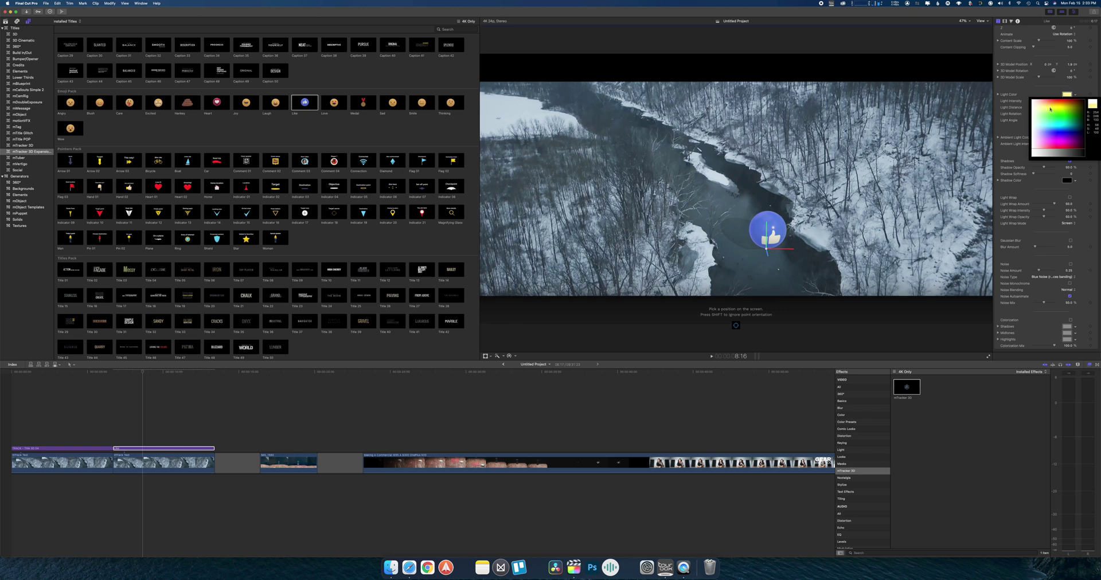
left_click_drag(1050, 108, 1050, 108)
left_click(1080, 89)
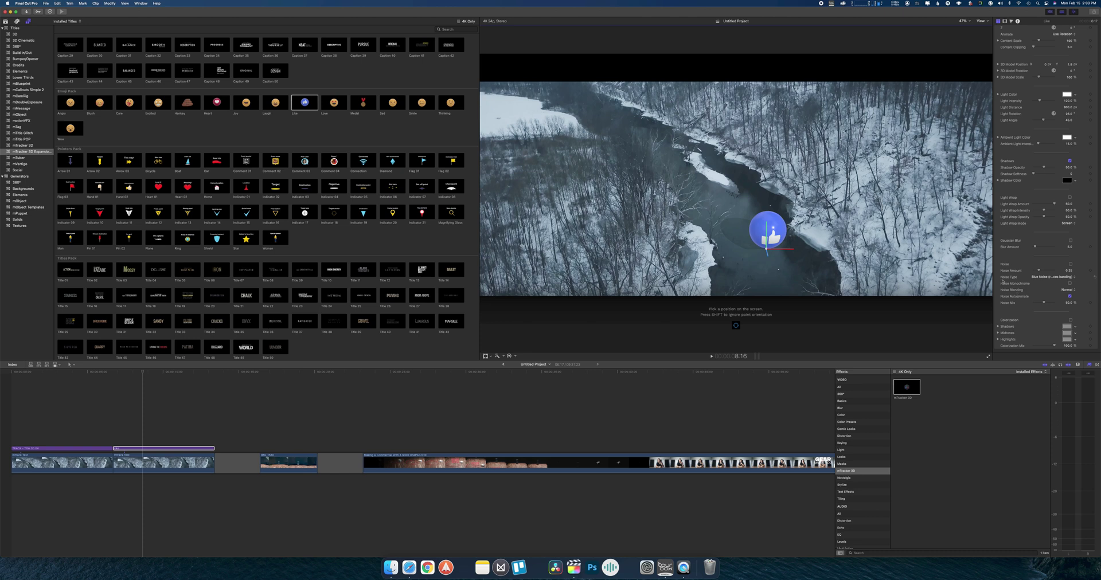
Turn off Animation Through on the Like title and play the clip to check tracking
left_click(114, 439)
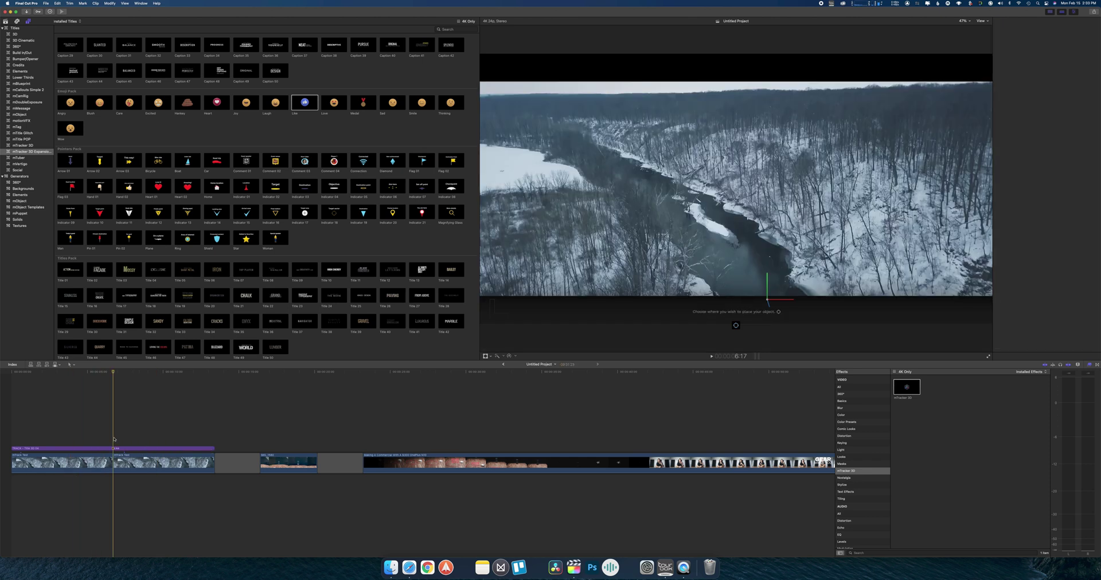
key("space")
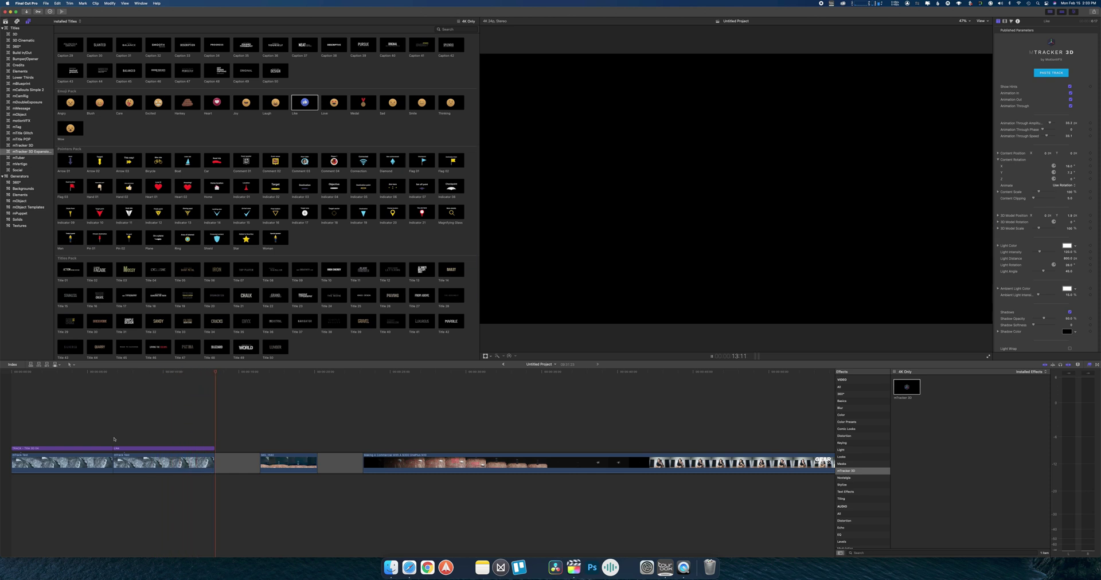
left_click(147, 448)
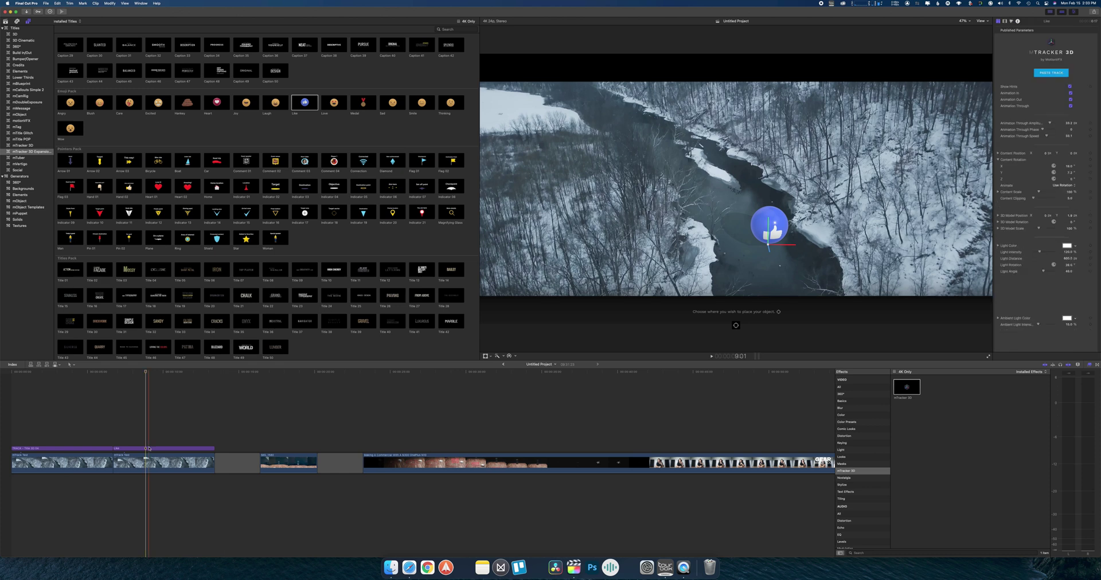
left_click(149, 448)
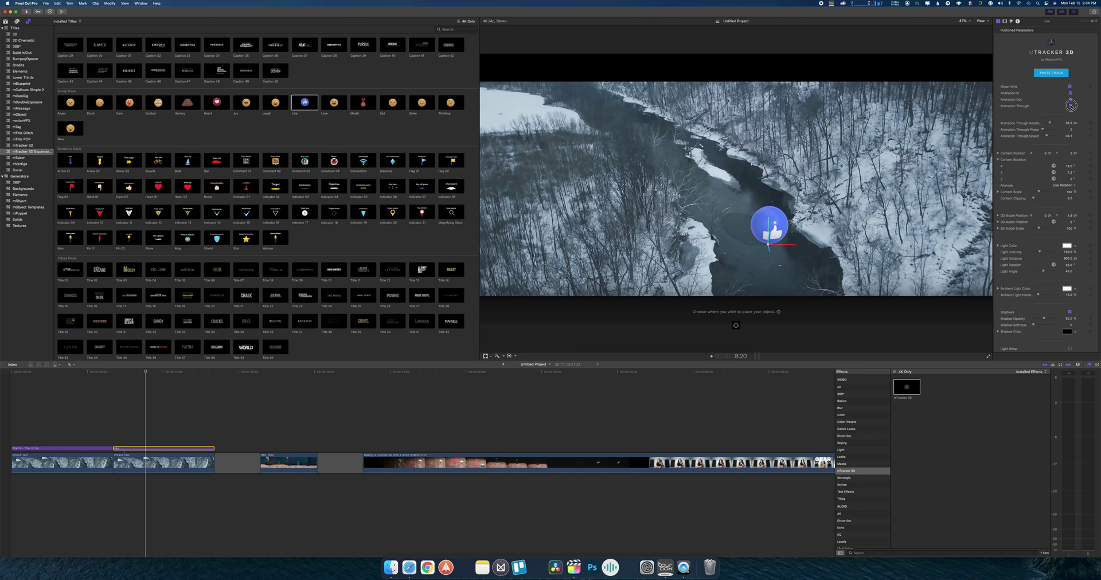
left_click(1070, 106)
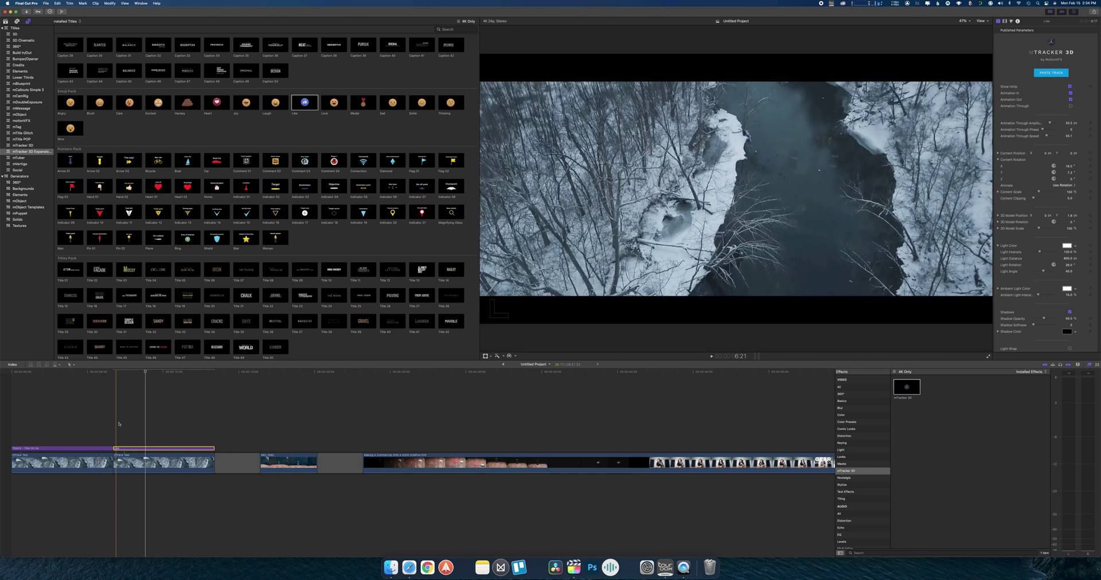
key("space")
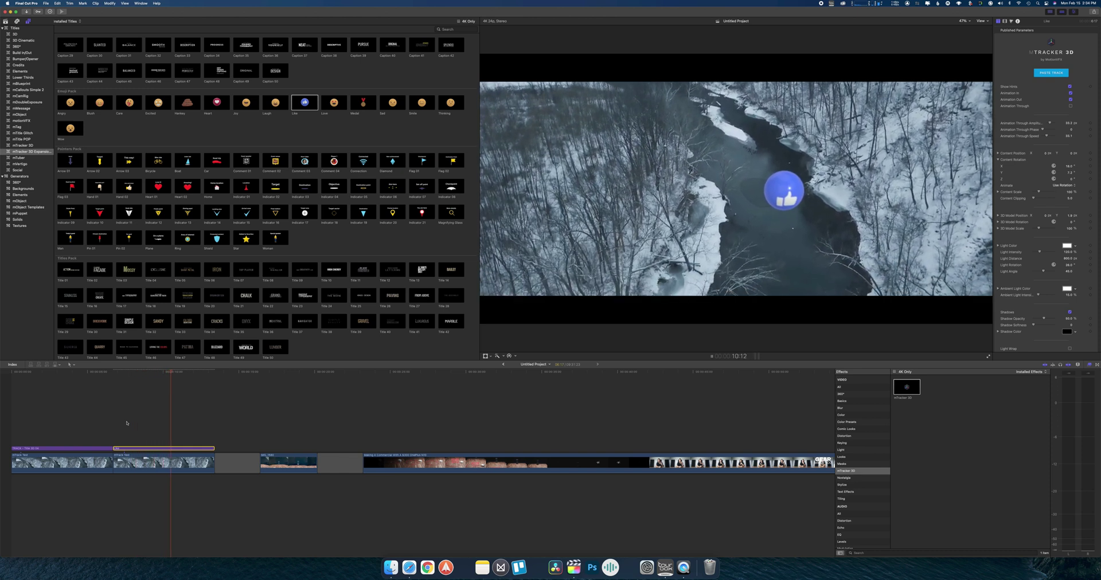
left_click(165, 450)
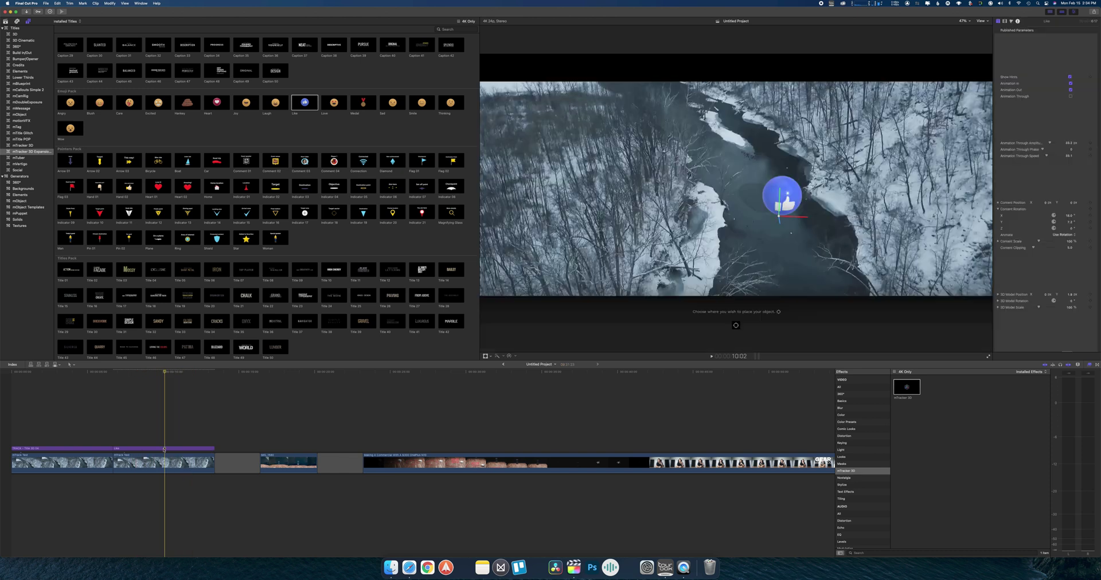
Swap the Like title for a trimmed Title 11 'THE BLADE THROWER' and paste the tracking onto it
left_click(165, 449)
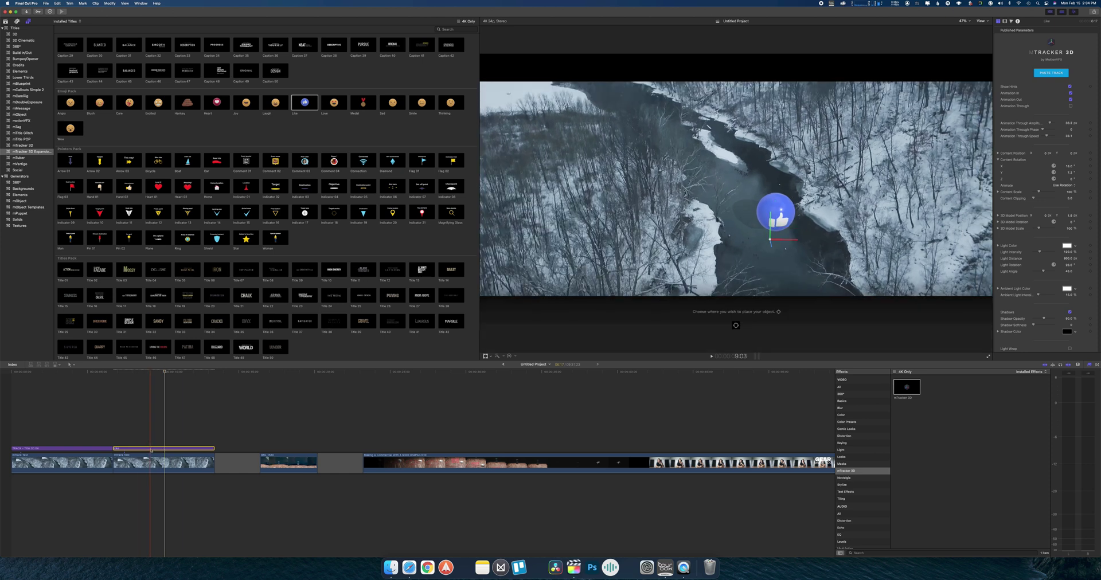
key("Delete")
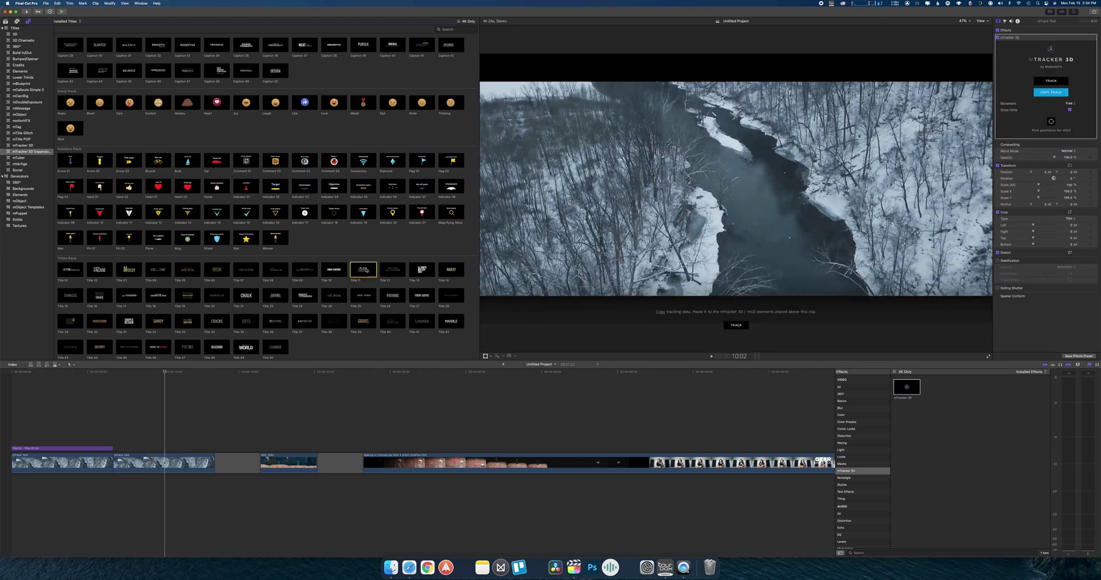
left_click_drag(363, 269, 114, 447)
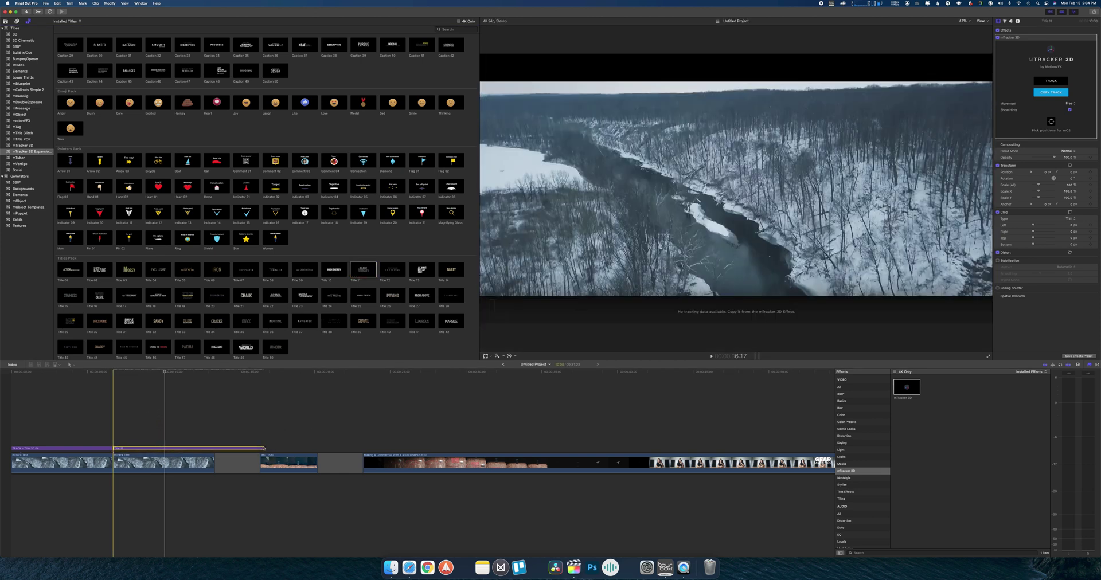
left_click_drag(263, 448, 214, 448)
left_click(161, 449)
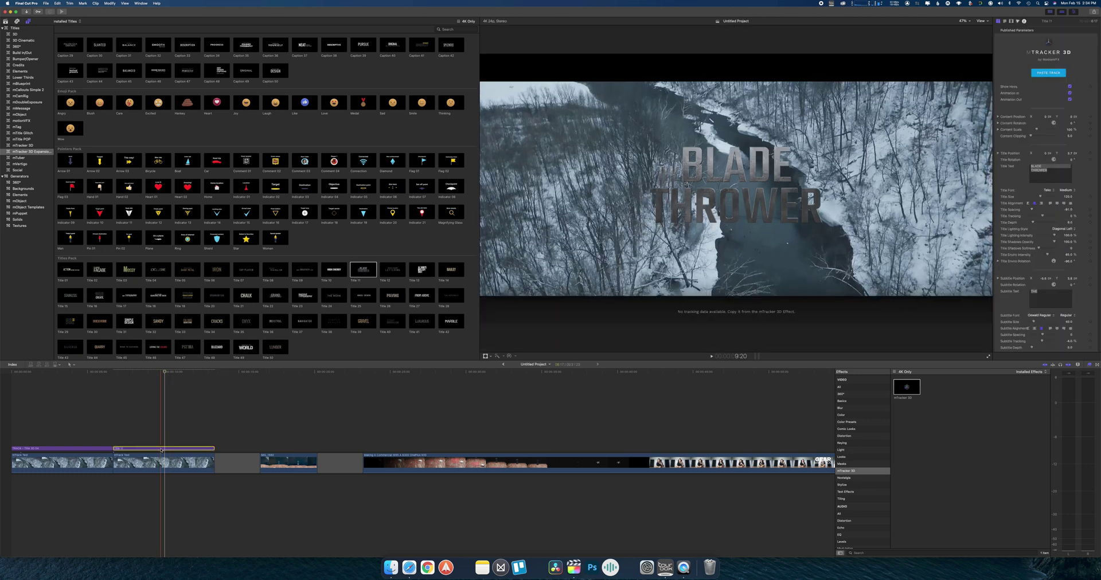
left_click(1048, 73)
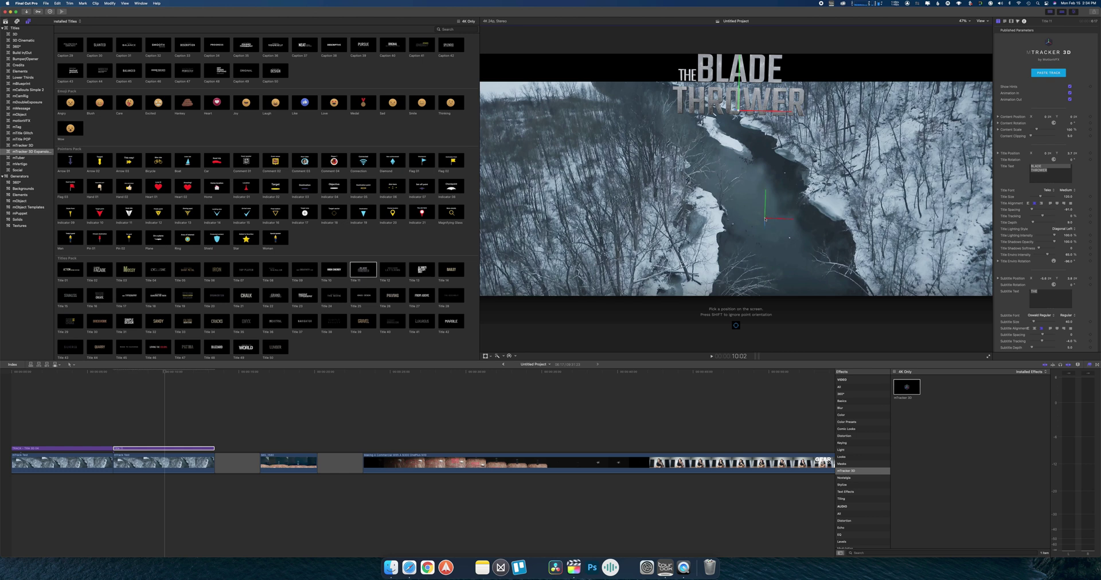
Anchor the BLADE THROWER title on the river near frame centre and rotate it -15.4° around Y
left_click(765, 219)
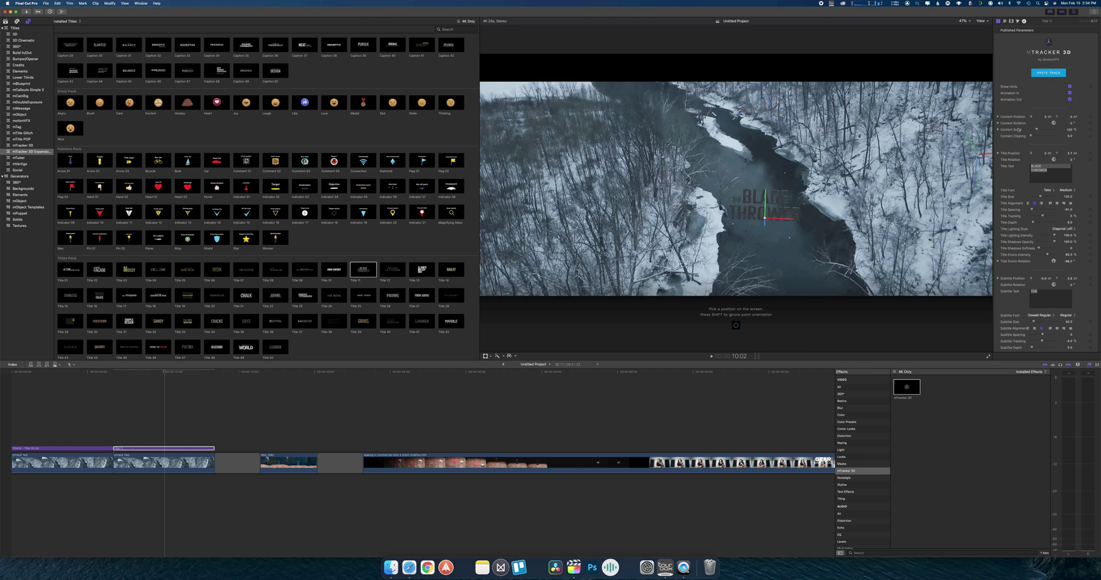
left_click(998, 123)
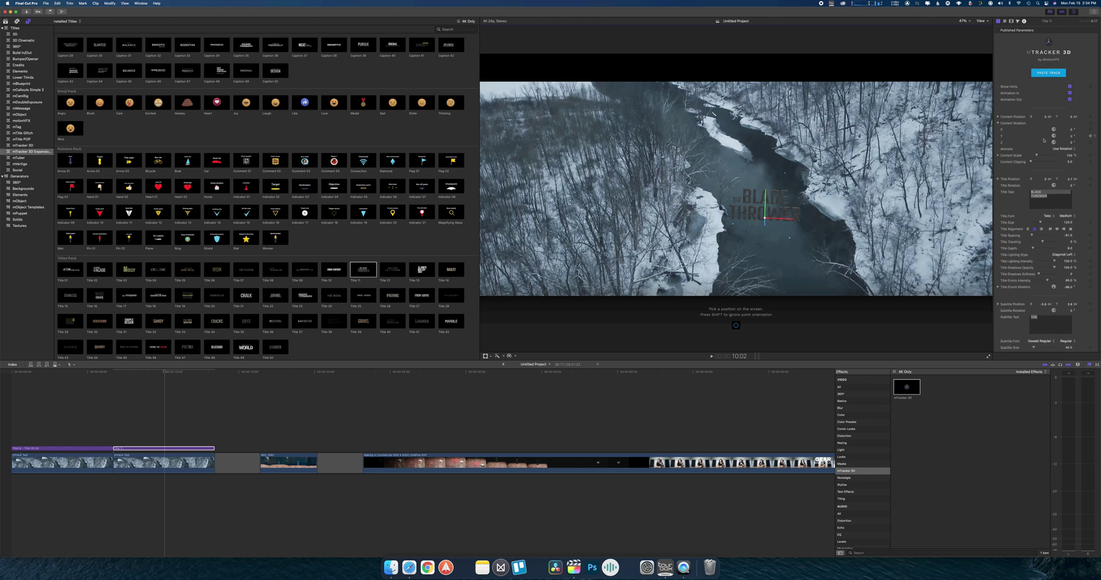
left_click_drag(1071, 136, 1051, 116)
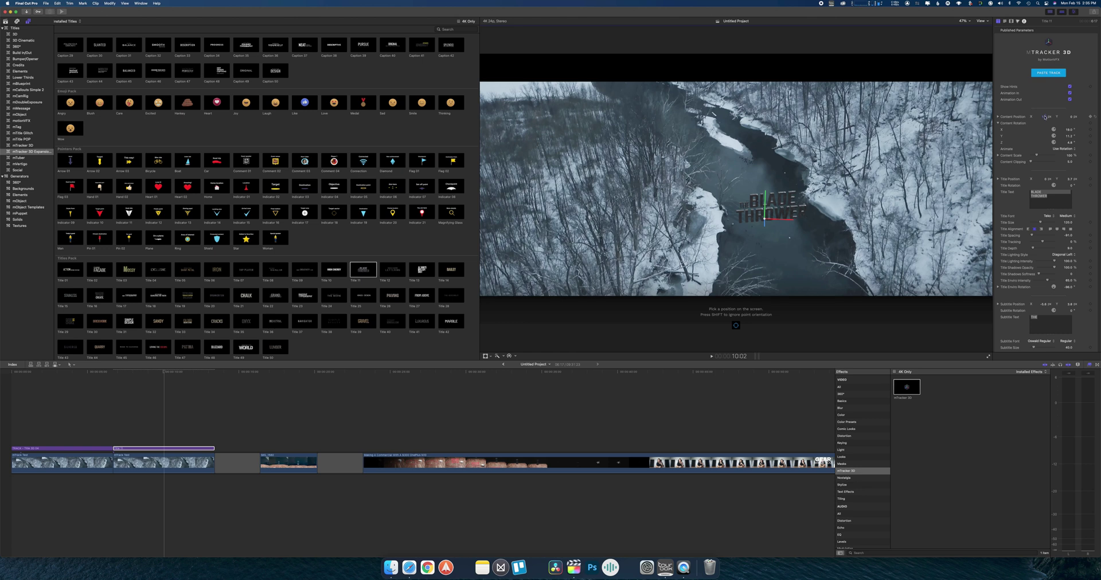
scroll(1040, 127, "down", 5)
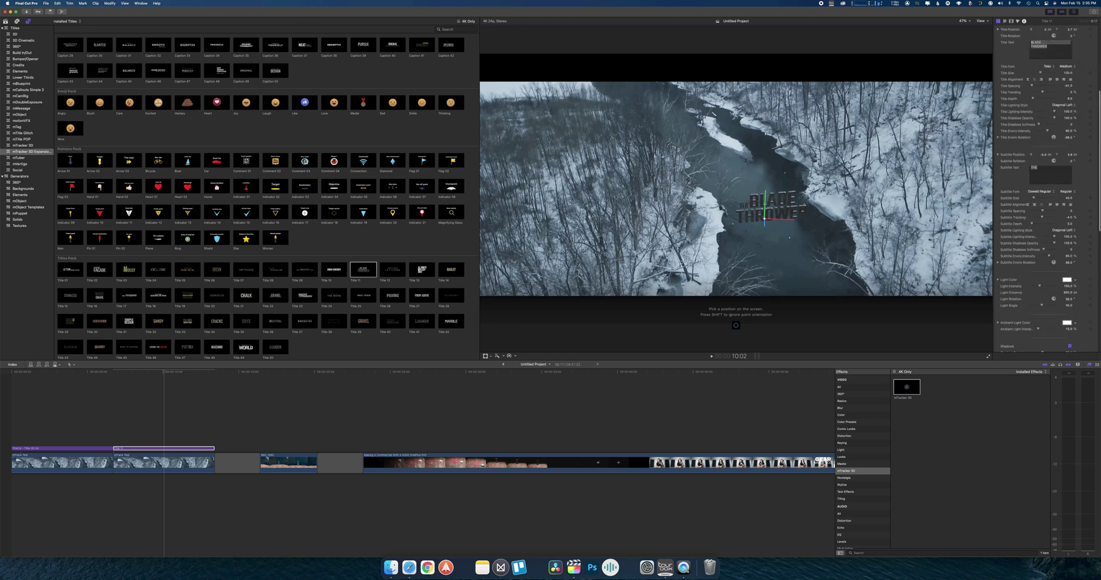
scroll(1020, 258, "down", 8)
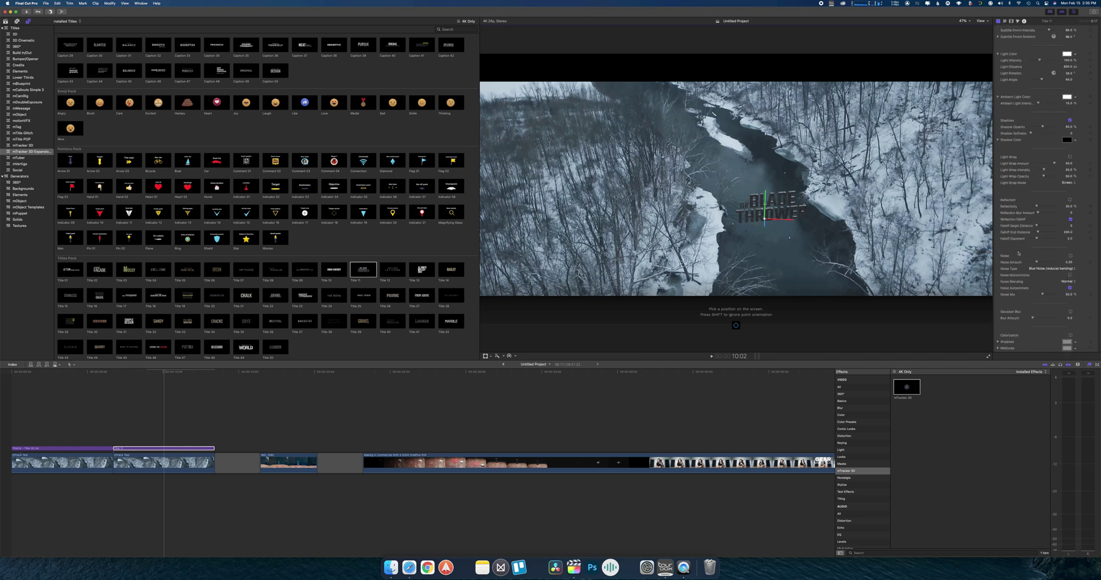
scroll(1019, 256, "down", 2)
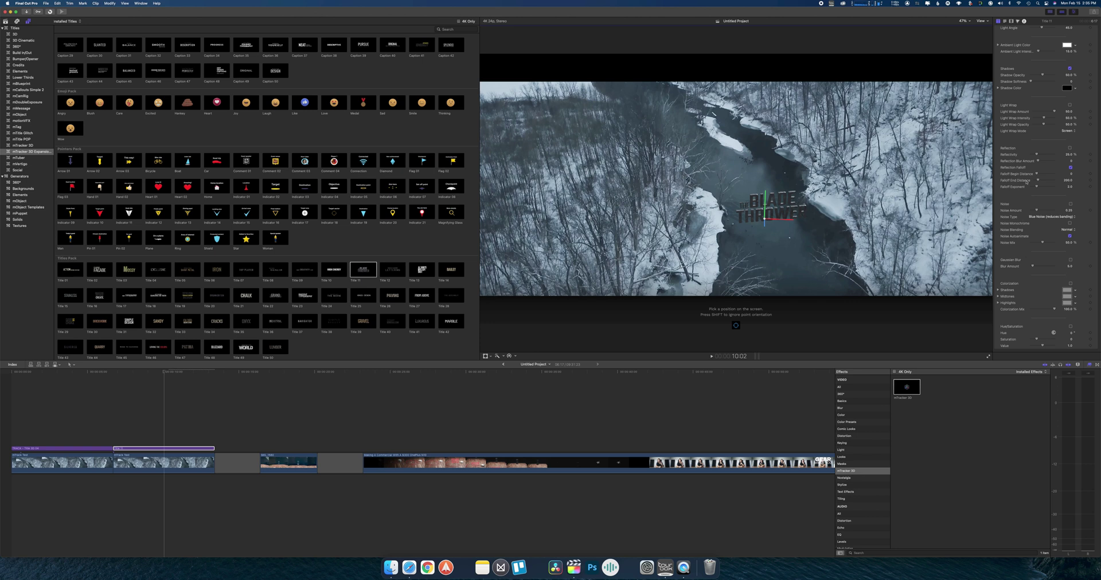
Turn on the title's Reflection and lower Reflectivity from 25% to 21.36%
left_click(1070, 148)
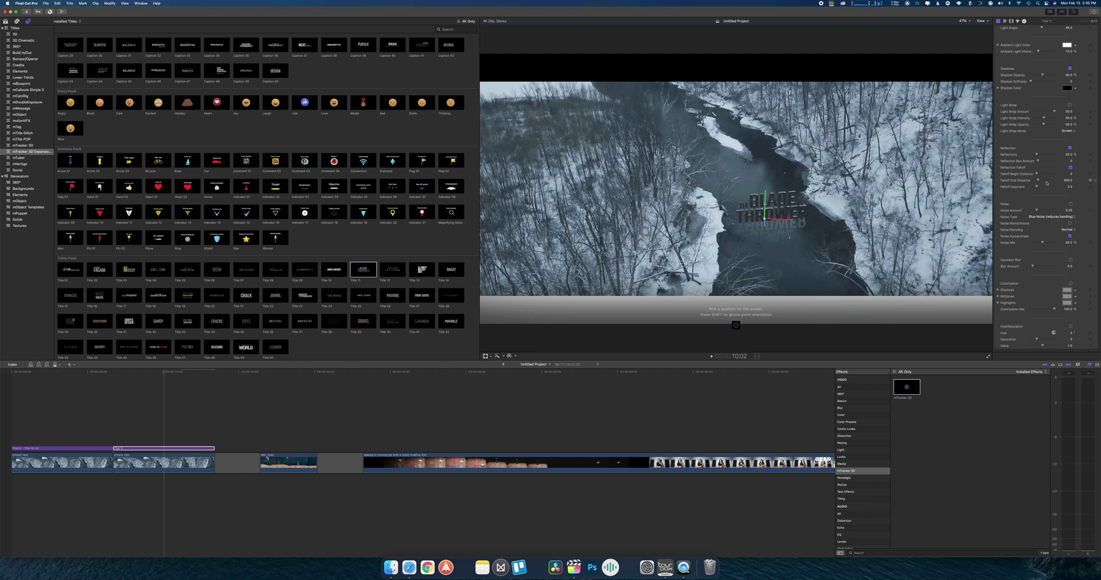
left_click_drag(1036, 154, 1032, 153)
left_click(117, 414)
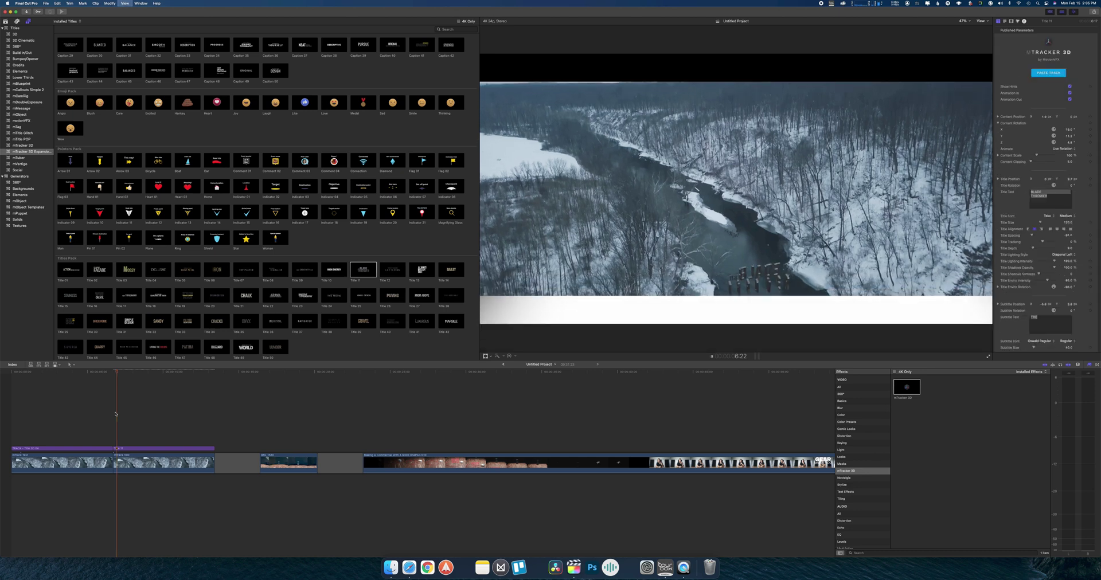
key("space")
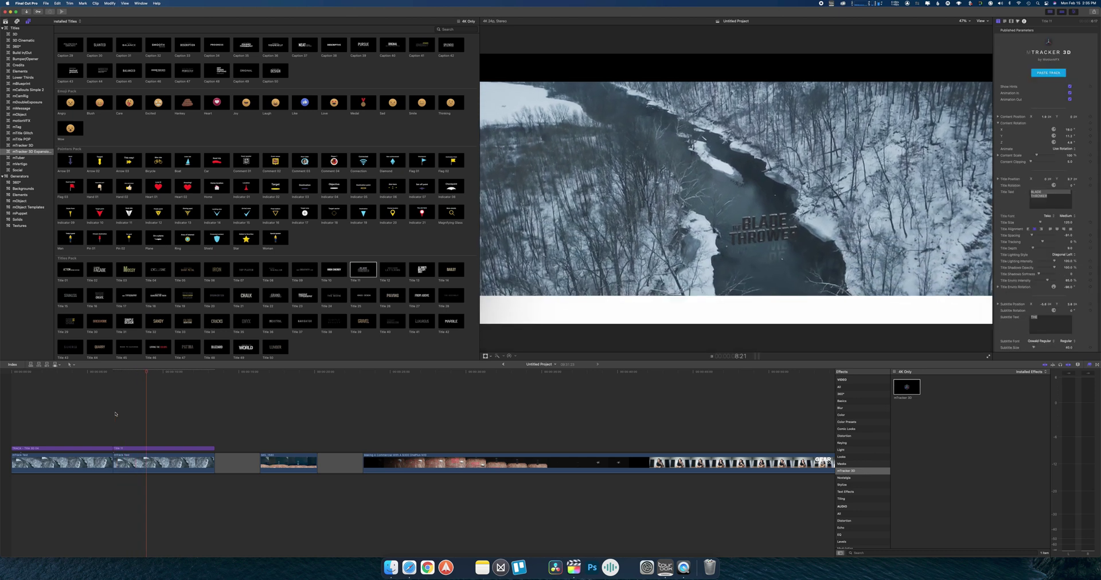
left_click(114, 413)
key("space")
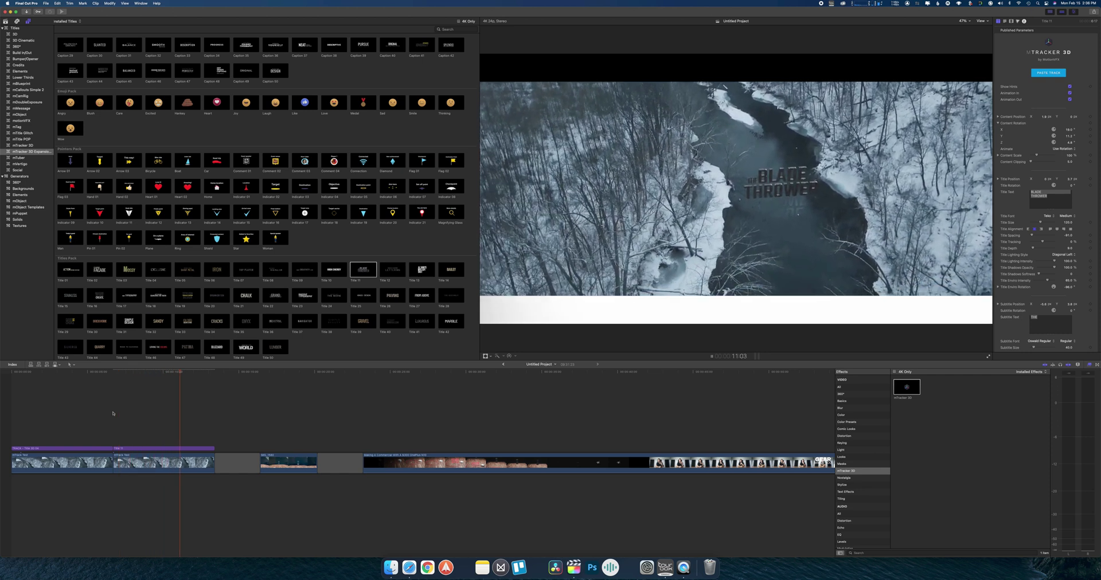
key("space")
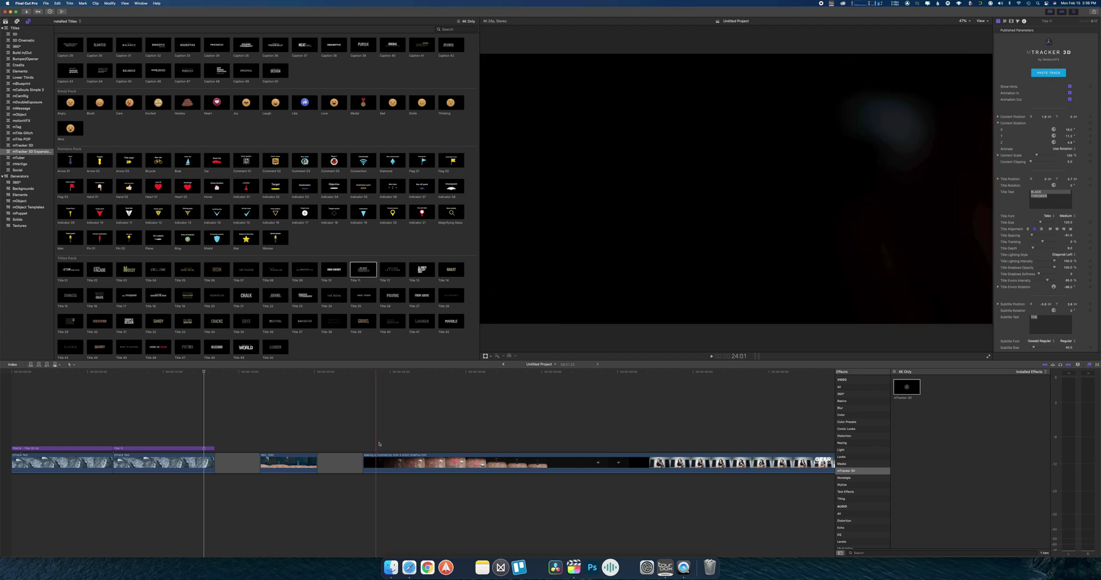
Select the IMG_1080 phone-on-table clip in the timeline to show it in the inspector
left_click(287, 462)
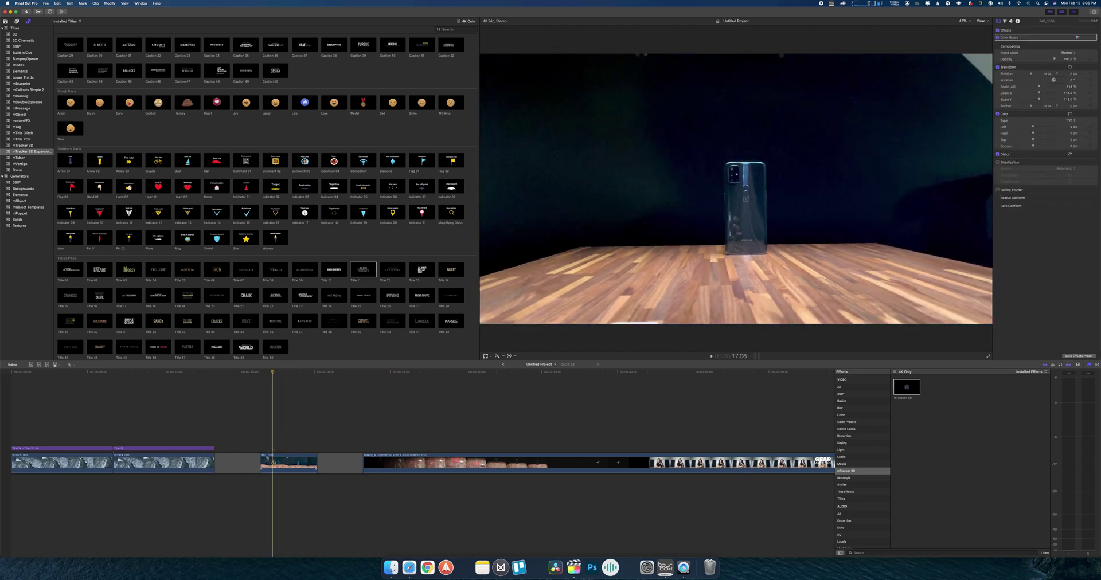
left_click(273, 462)
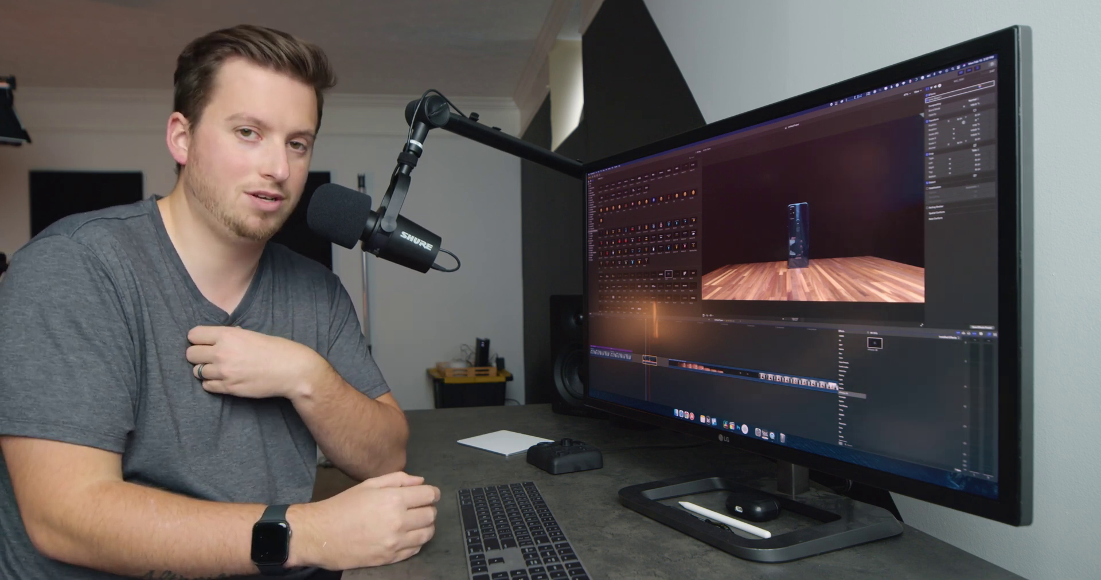
key("space")
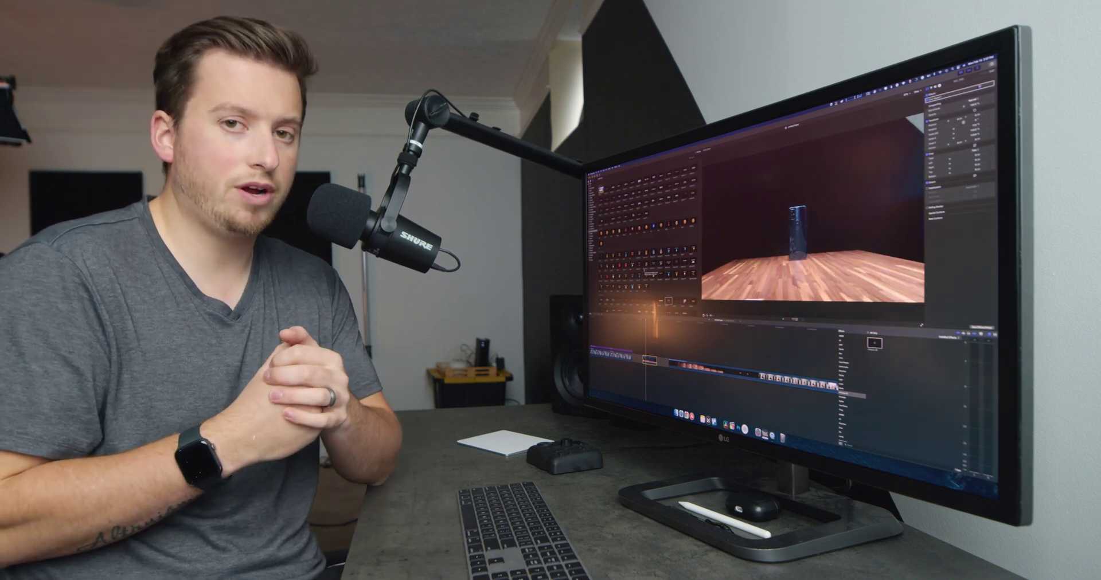